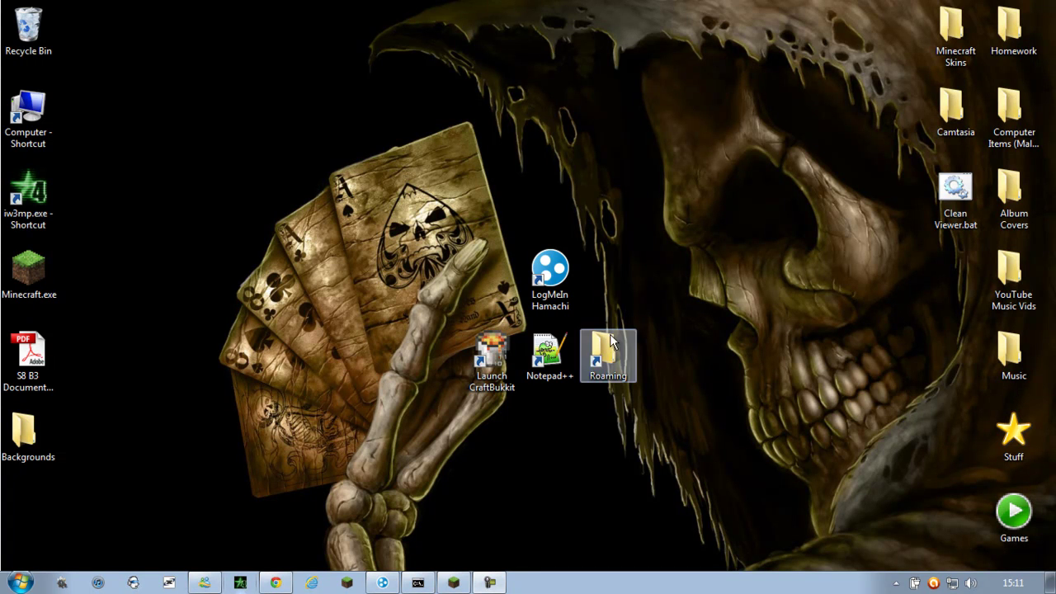
Reposition the LogMeIn Hamachi shortcut up to the top-left area among the desktop icons.
left_click_drag(548, 285, 318, 288)
left_click_drag(408, 167, 236, 329)
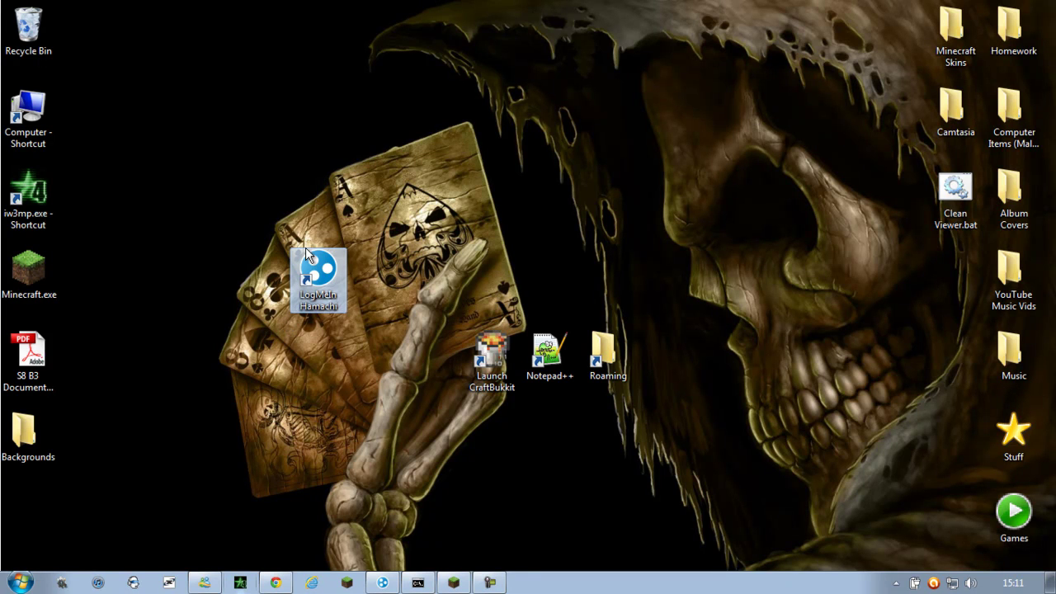
left_click_drag(252, 227, 386, 349)
left_click(409, 262)
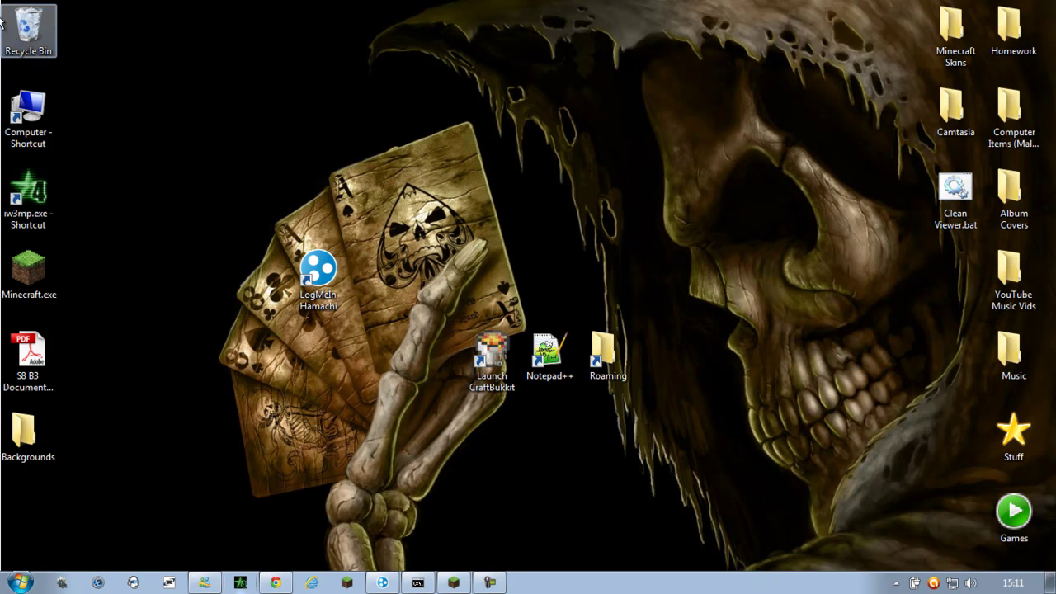
left_click_drag(318, 272, 273, 206)
left_click_drag(206, 130, 318, 264)
left_click_drag(263, 216, 263, 133)
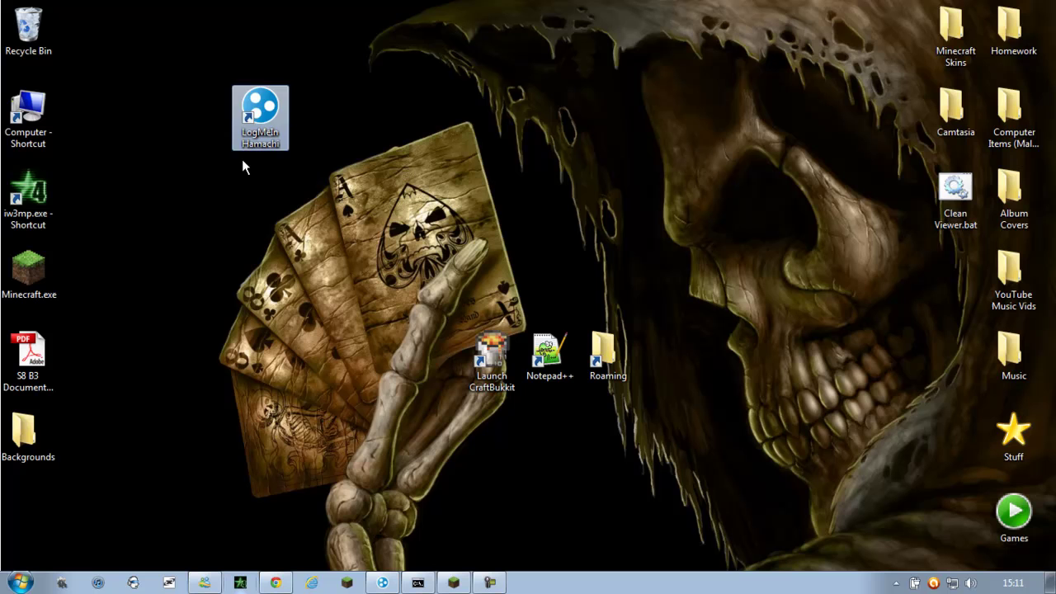
left_click_drag(315, 42, 196, 187)
Go to Control Panel > Network and Internet > Network and Sharing Center.
key("super")
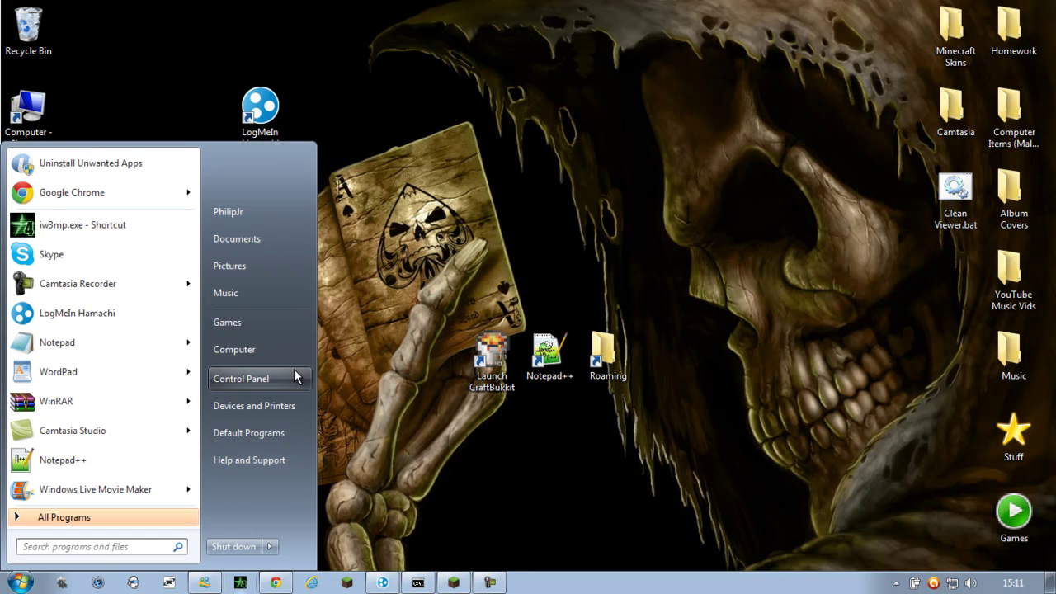
left_click(400, 215)
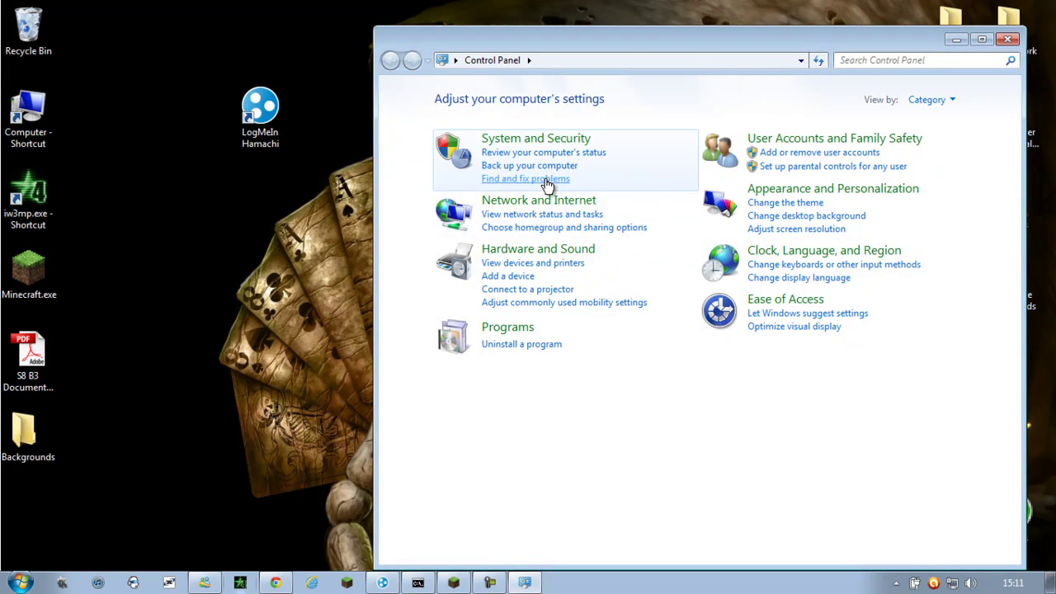
left_click(553, 205)
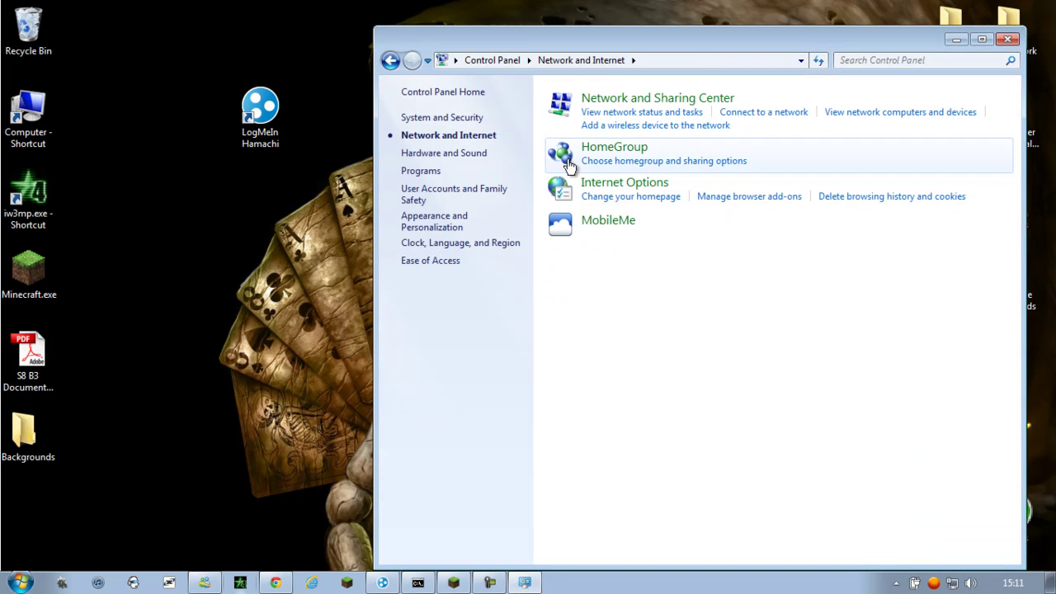
left_click(594, 100)
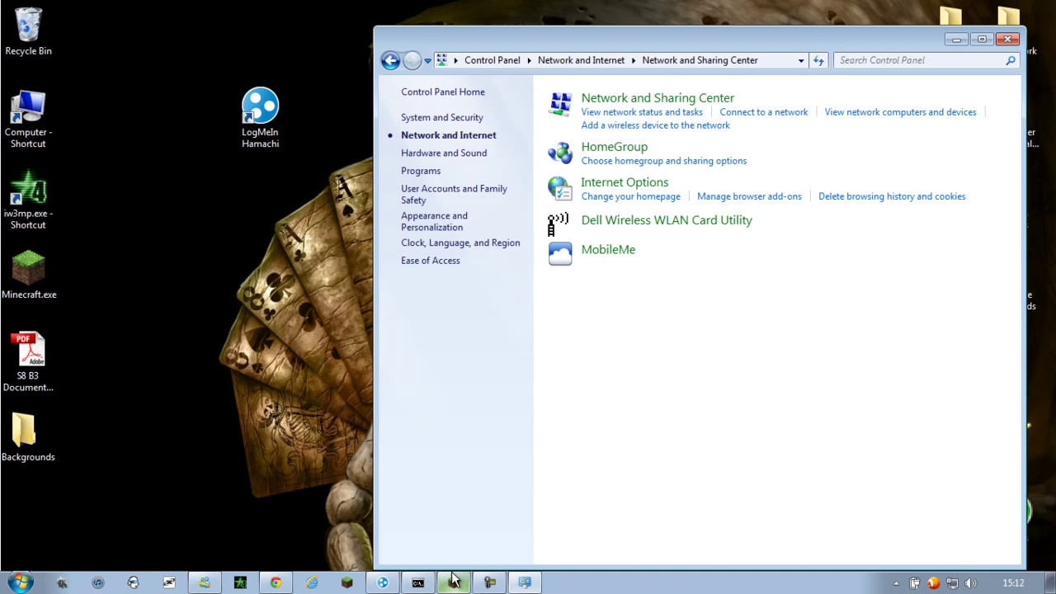
Bring up Minecraft, leave the game for the title screen, and quit it.
left_click(453, 583)
left_click(527, 377)
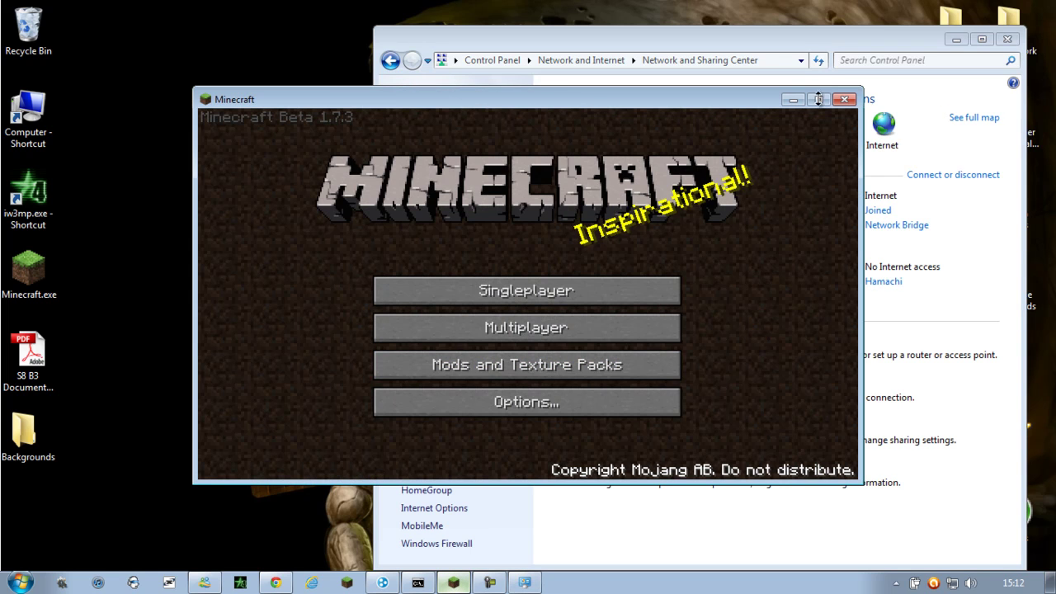
left_click(844, 99)
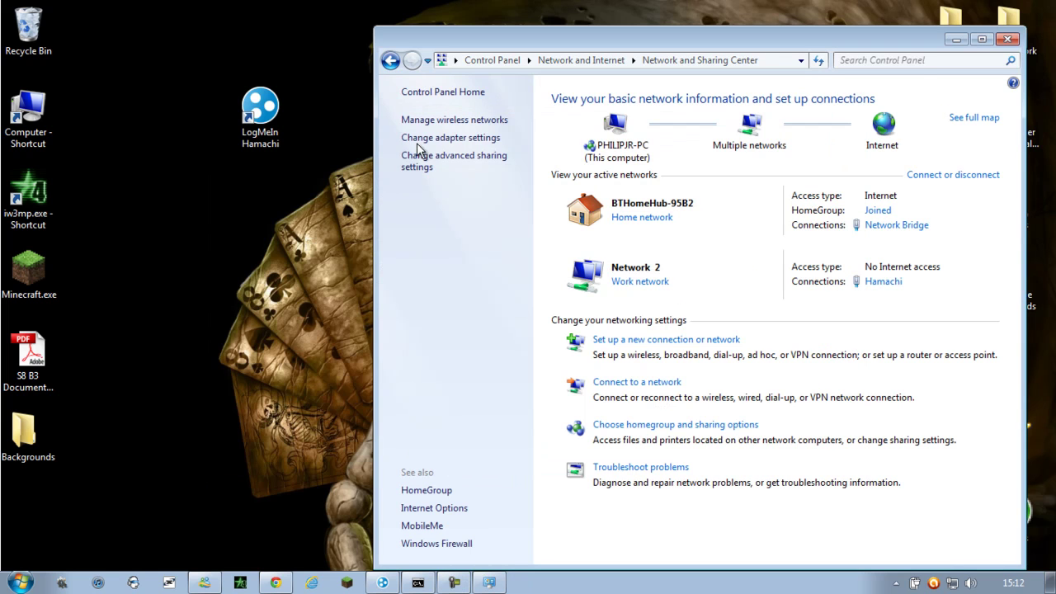
Review the network adapters to confirm the Hamachi adapter, then close Network Connections.
left_click(415, 140)
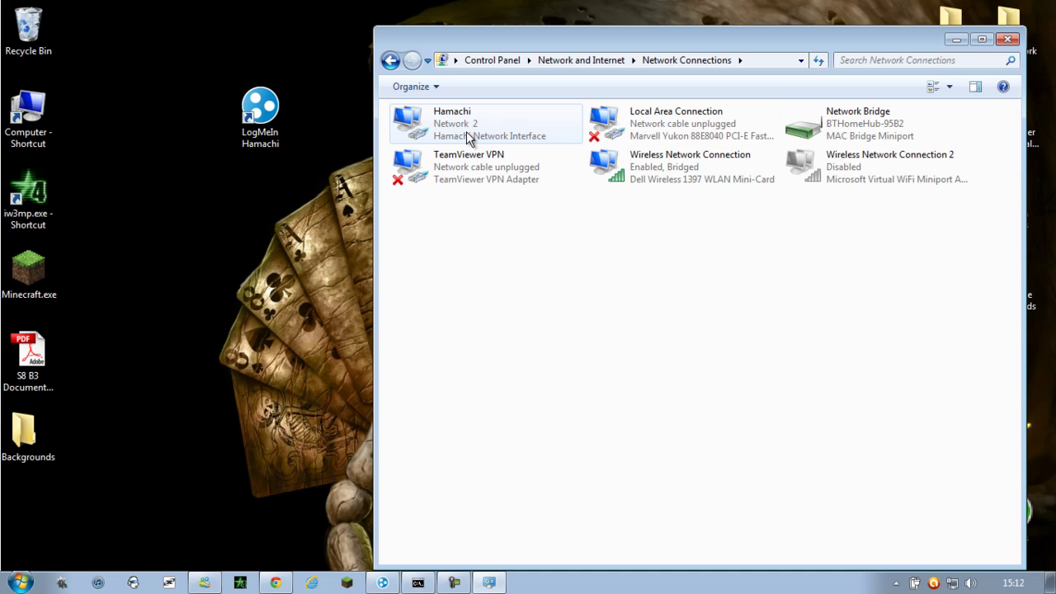
left_click_drag(718, 383, 723, 169)
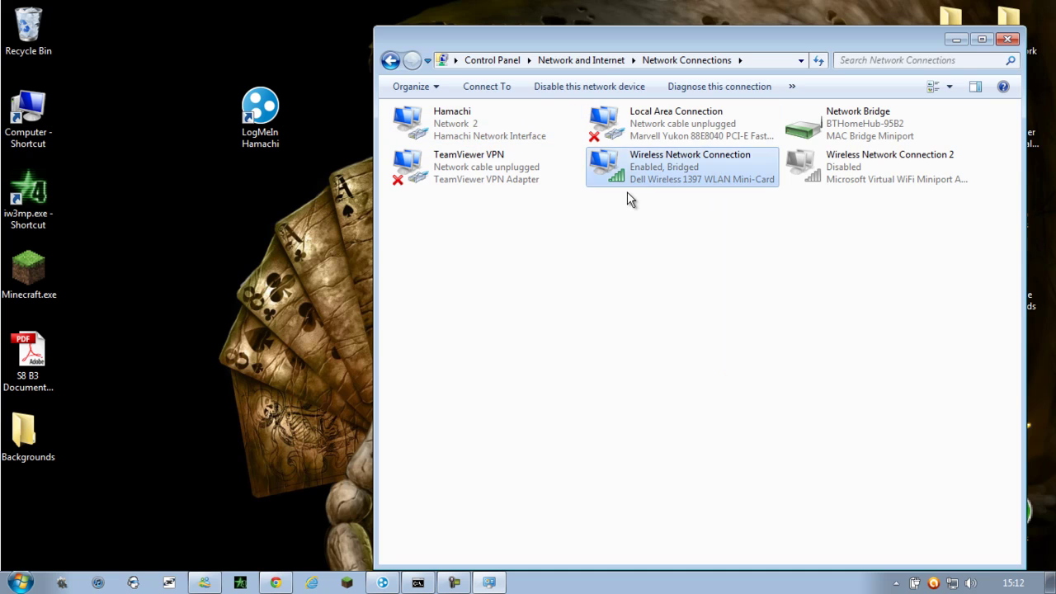
left_click(586, 317)
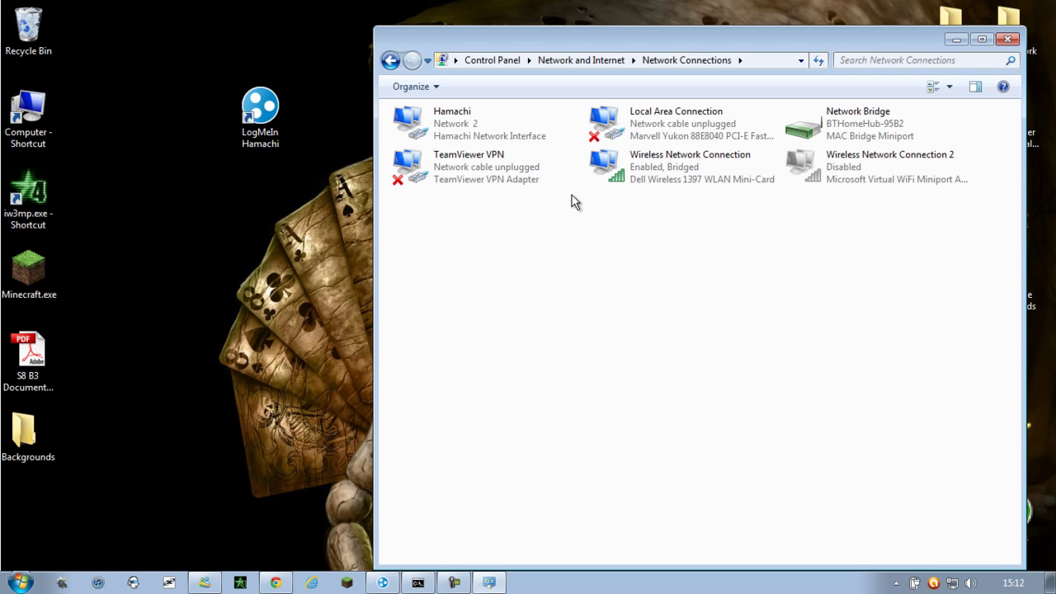
left_click_drag(558, 308, 774, 283)
left_click(1008, 39)
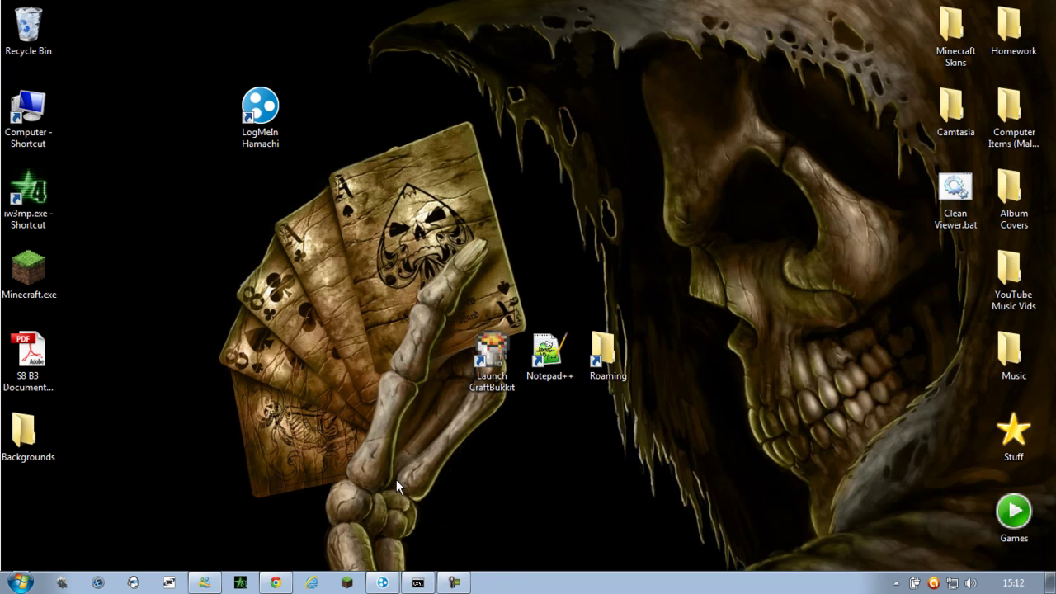
Rearrange the LogMeIn Hamachi and Roaming shortcuts on the desktop.
left_click_drag(260, 103, 256, 142)
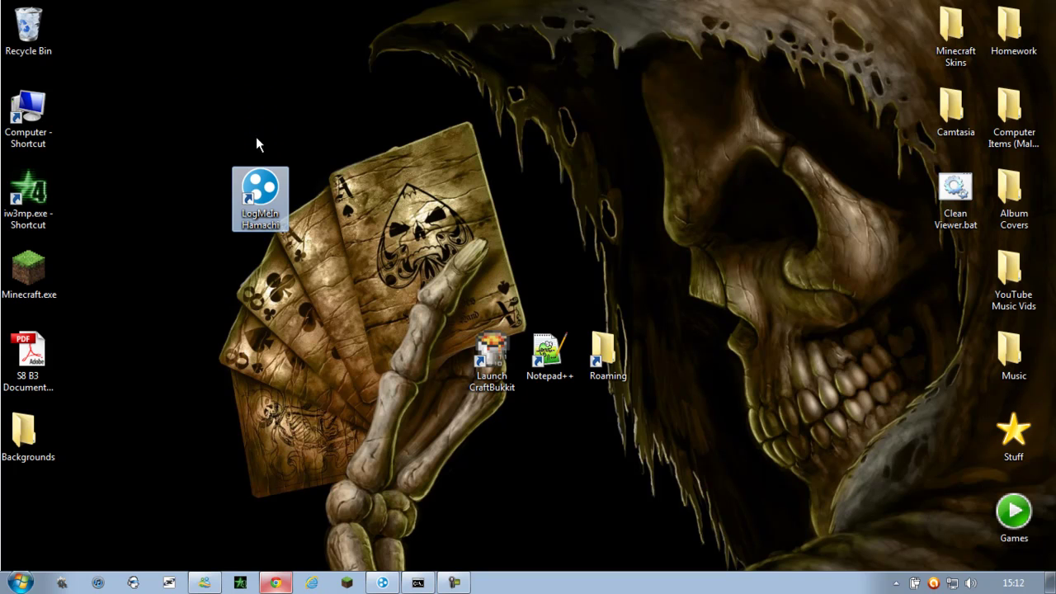
left_click(242, 350)
left_click_drag(172, 137, 347, 294)
left_click(352, 208)
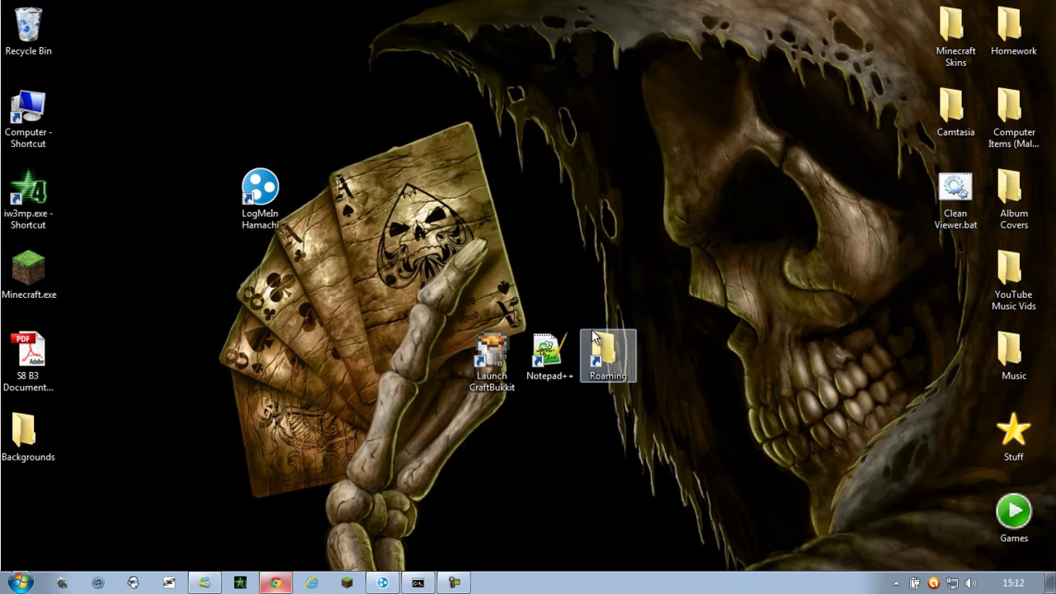
left_click_drag(593, 332, 570, 164)
left_click(577, 178)
left_click(588, 183)
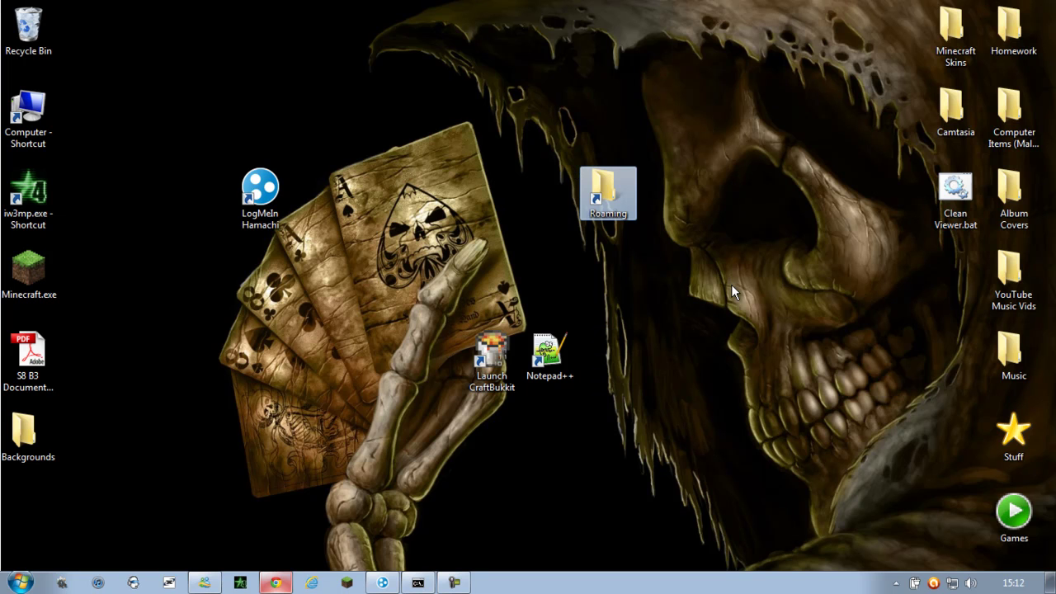
Create a new desktop shortcut to %appdata%, named Roaming (2).
right_click(662, 332)
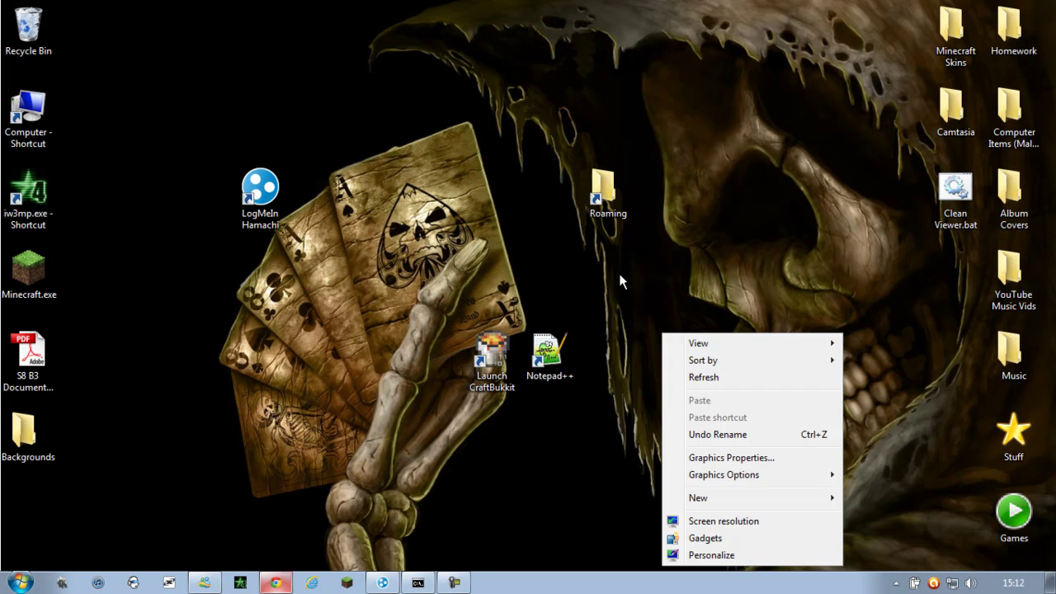
left_click(617, 266)
right_click(645, 322)
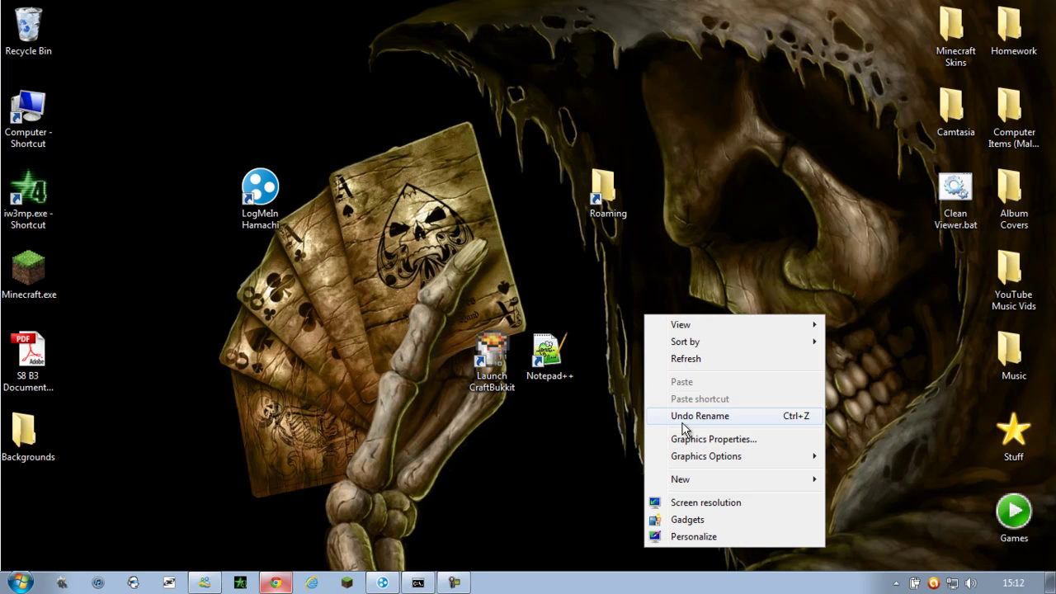
mouse_move(711, 483)
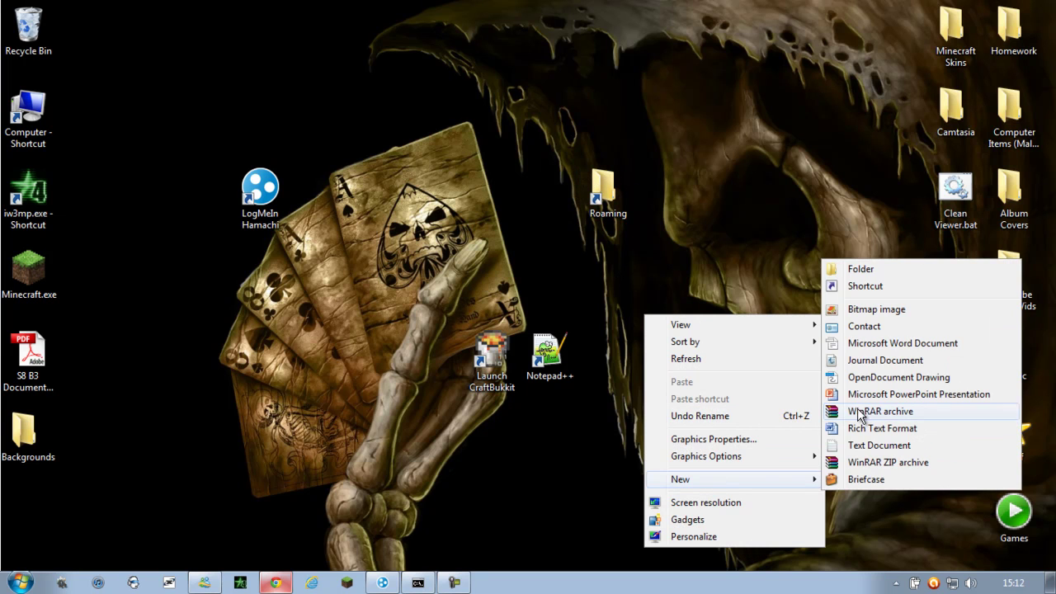
left_click(863, 285)
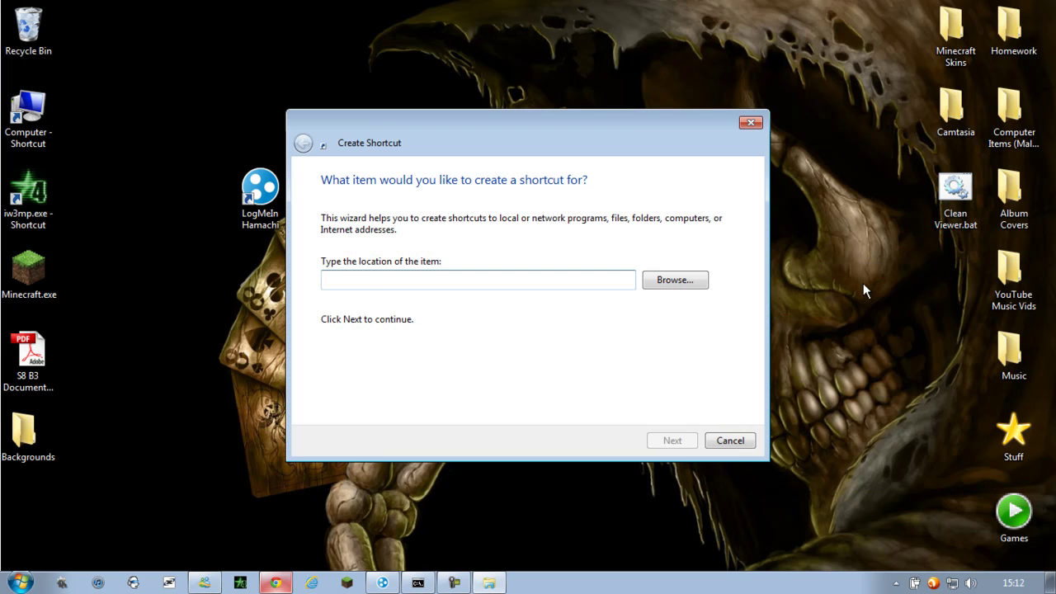
type("%app")
key("Down")
key("Return")
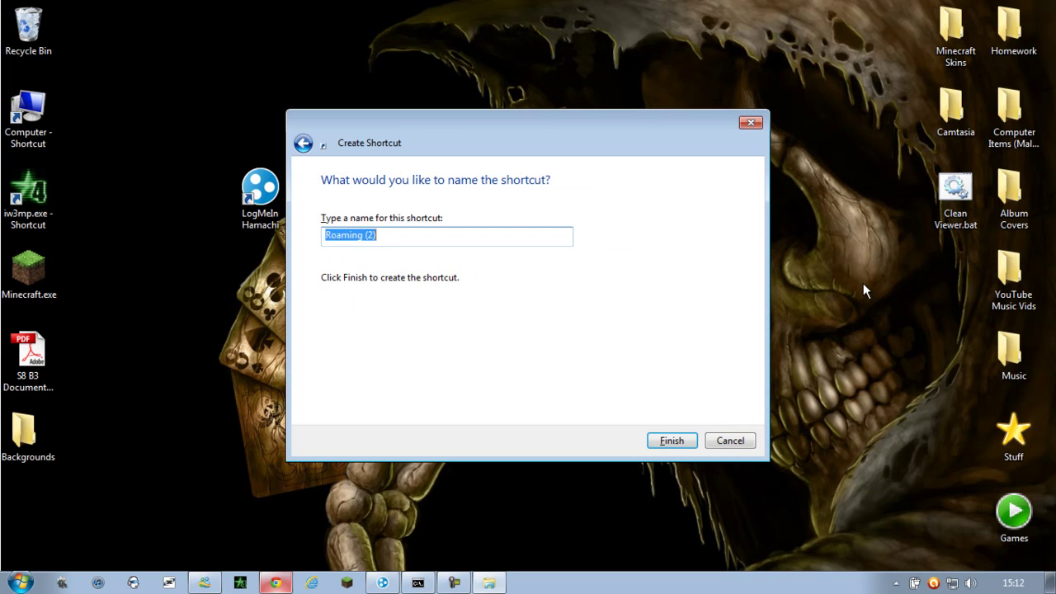
left_click(675, 445)
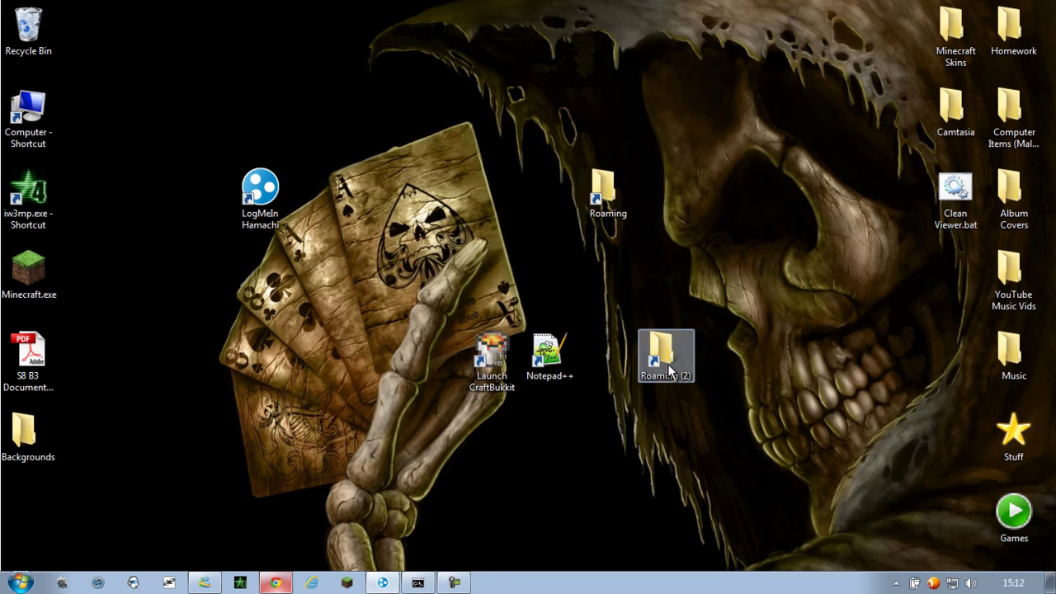
Check the .craftbukkit and .minecraft folders via Roaming (2), close it, and delete that shortcut.
double_click(666, 358)
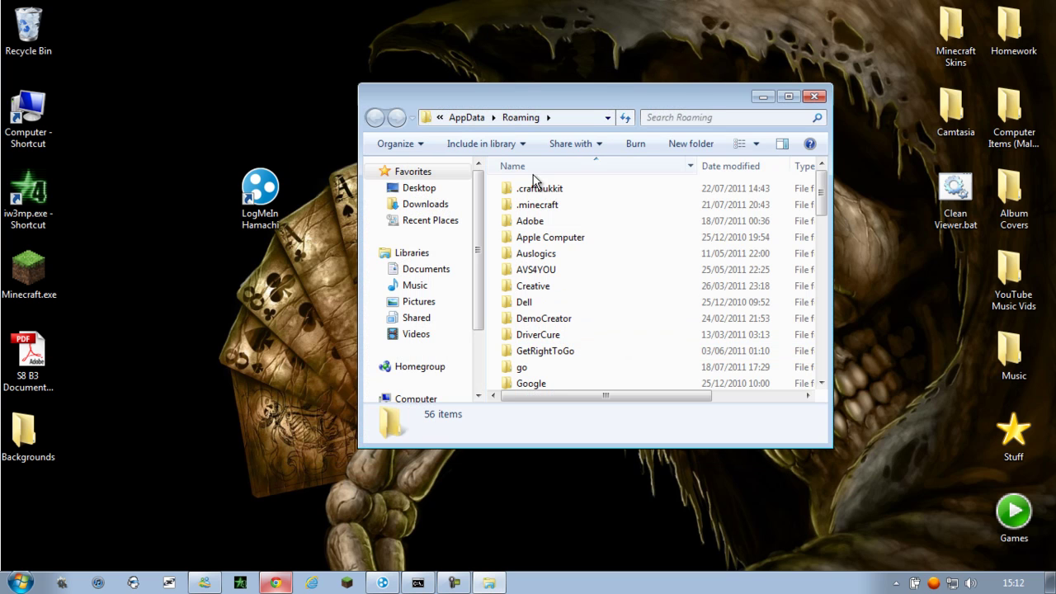
left_click(543, 188)
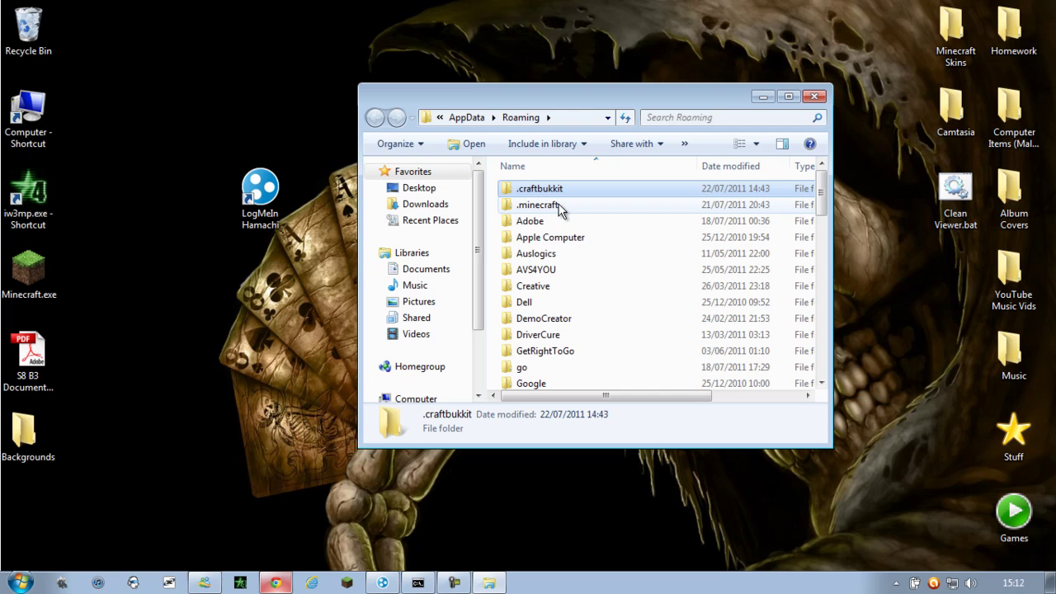
left_click(559, 207)
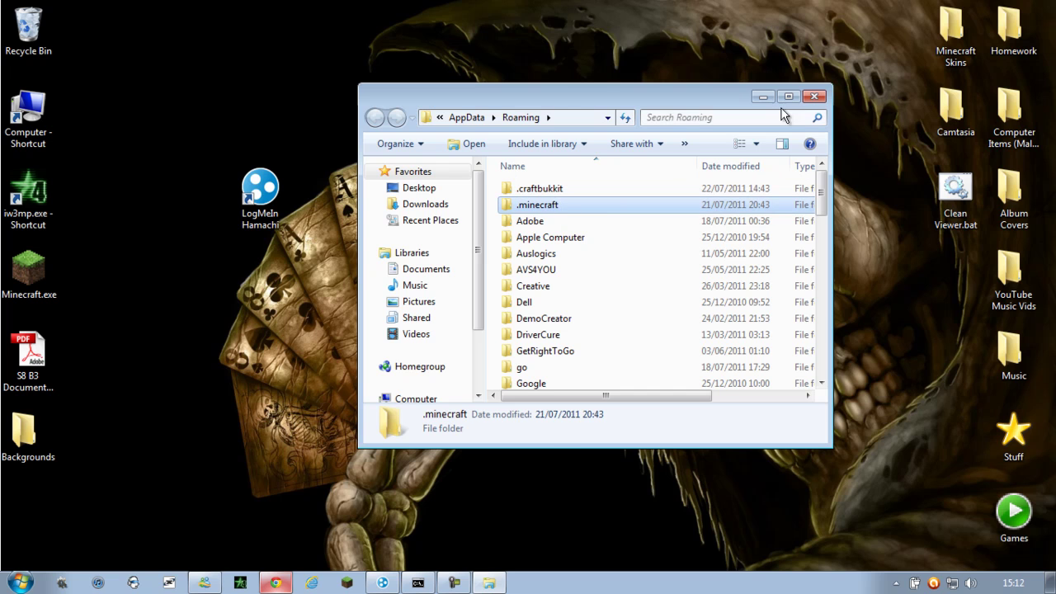
left_click(814, 96)
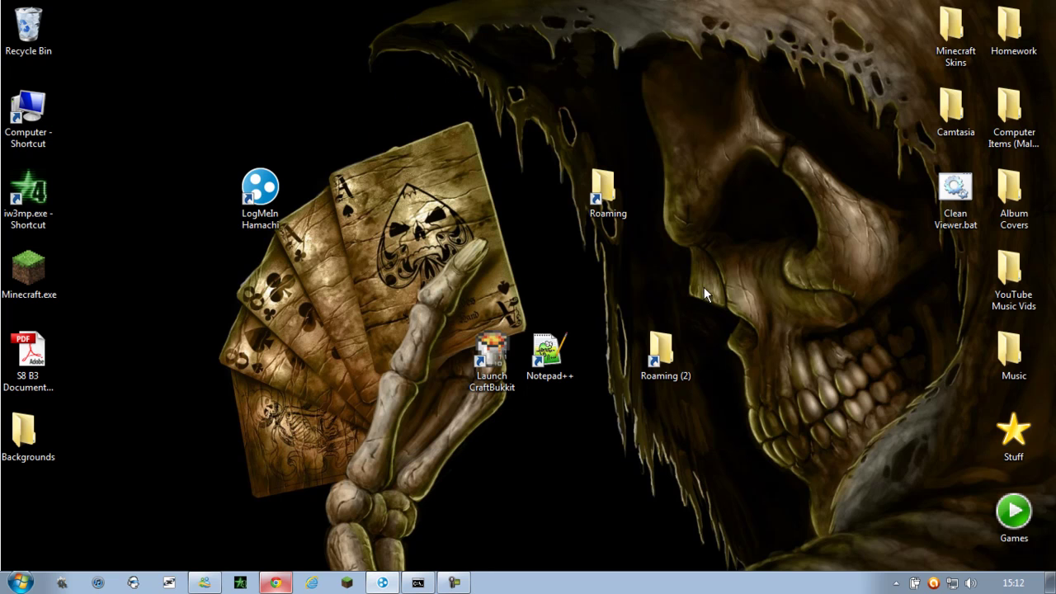
left_click(675, 347)
key("Delete")
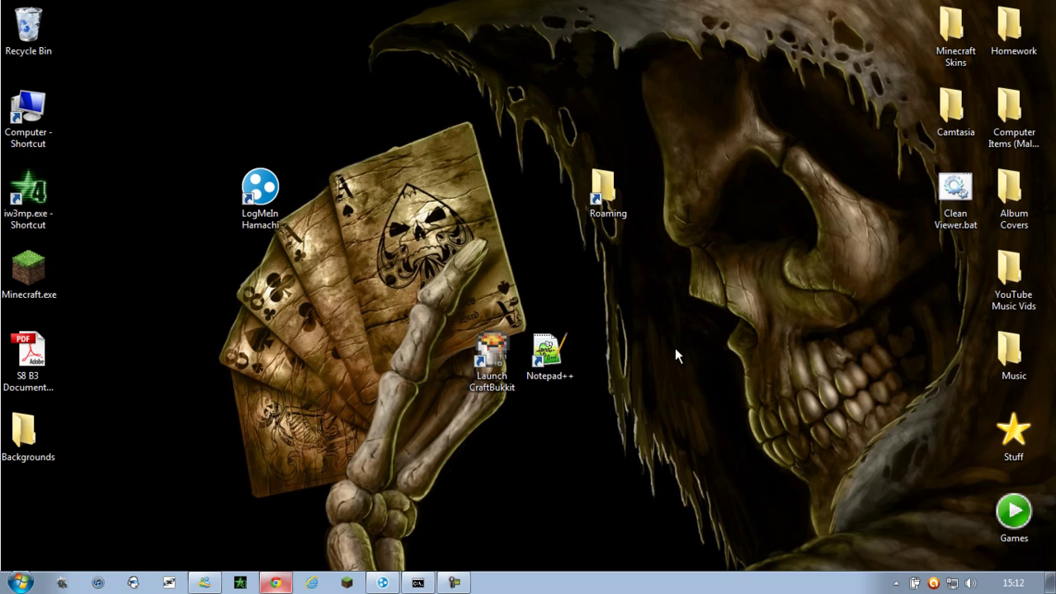
Return to the CraftBukkit Auto Installer thread and open the 'Installer for Java 1.6' link in a new tab.
left_click(274, 582)
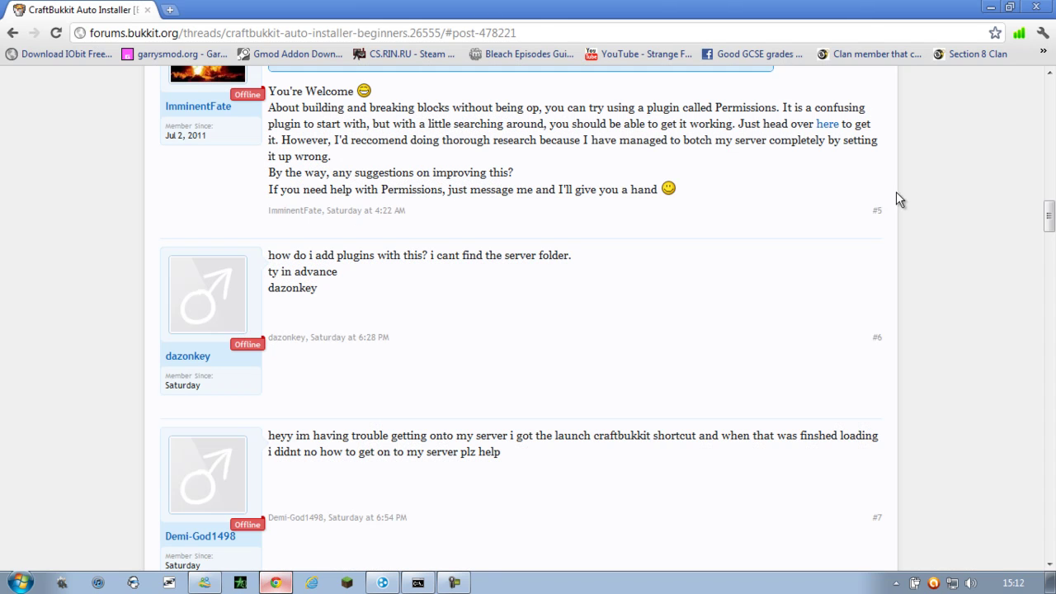
left_click_drag(1048, 215, 1002, 151)
scroll(877, 198, "up", 3)
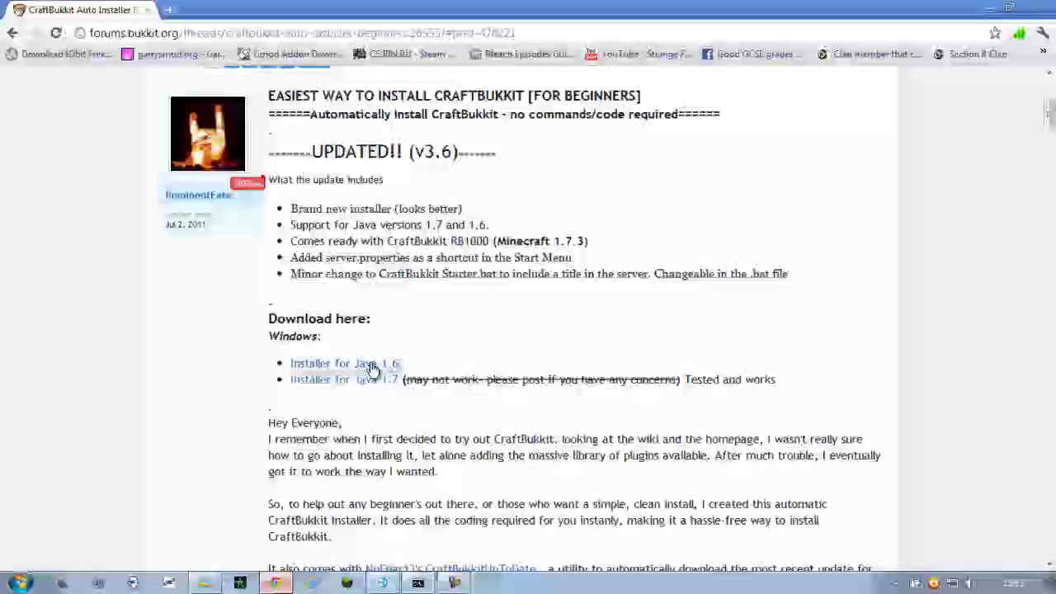
middle_click(371, 366)
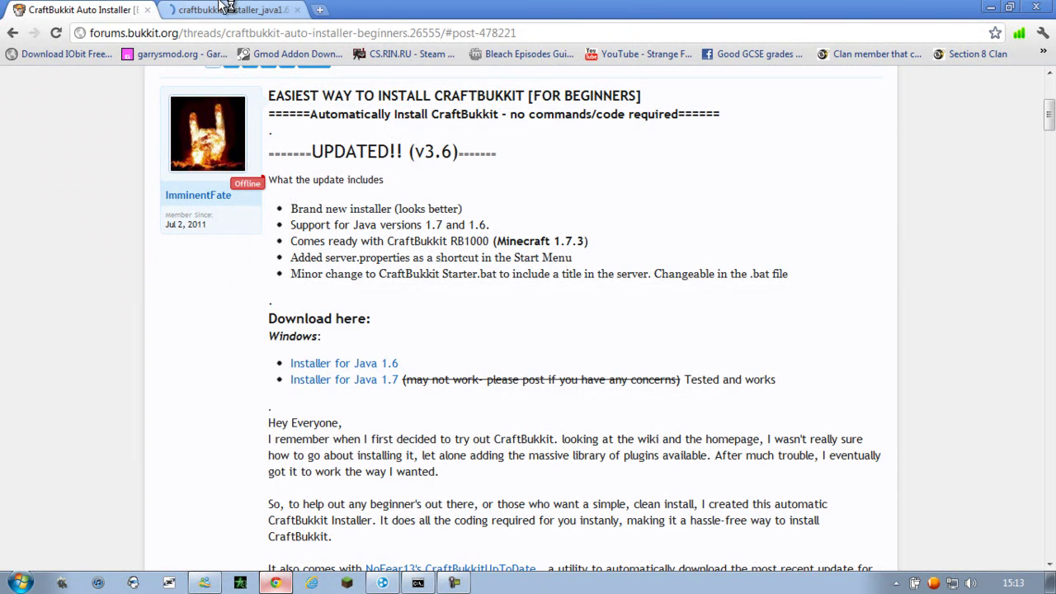
Download the CraftBukkit Java 1.6 installer from MediaFire, cancel the duplicate download, and close extra tabs.
left_click(227, 6)
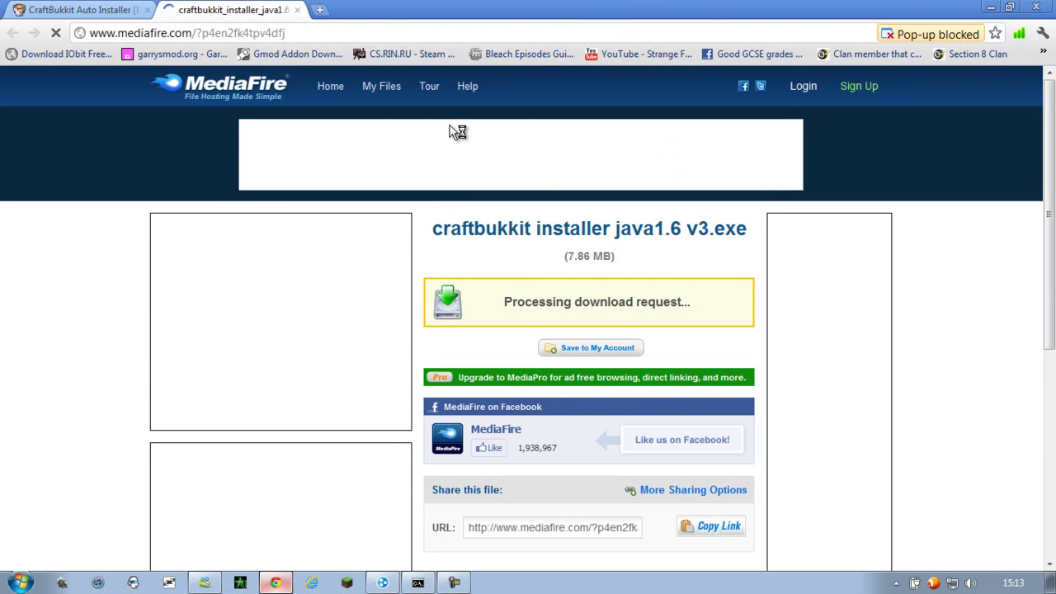
left_click(537, 302)
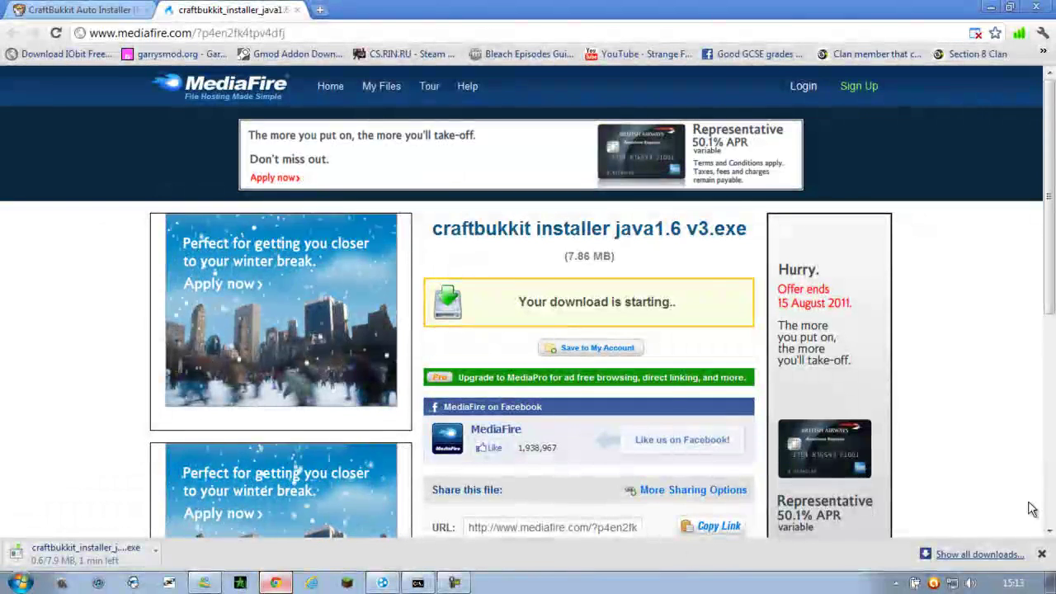
key("ctrl+j")
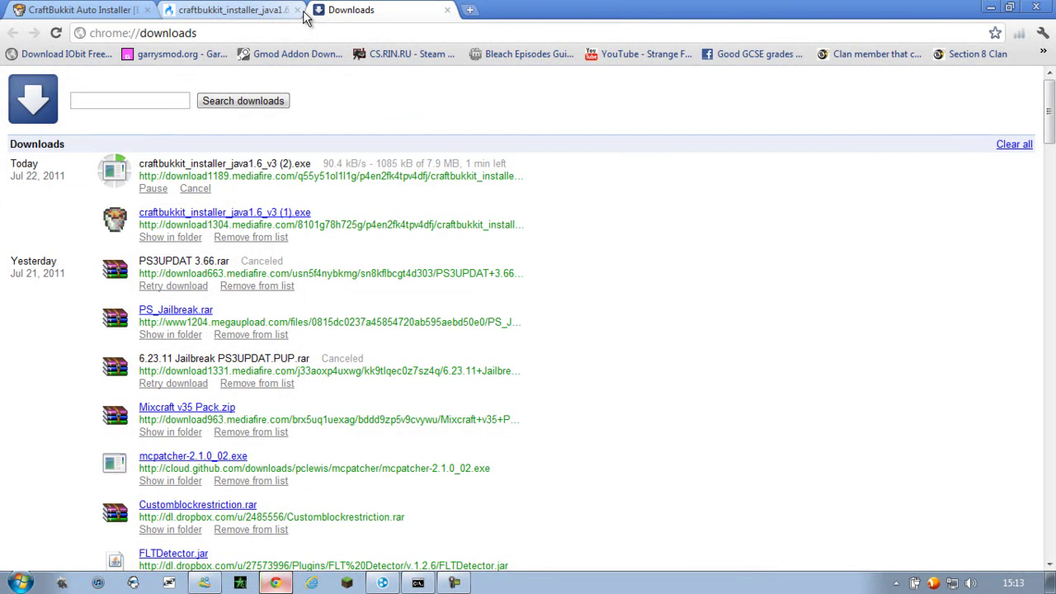
left_click(296, 10)
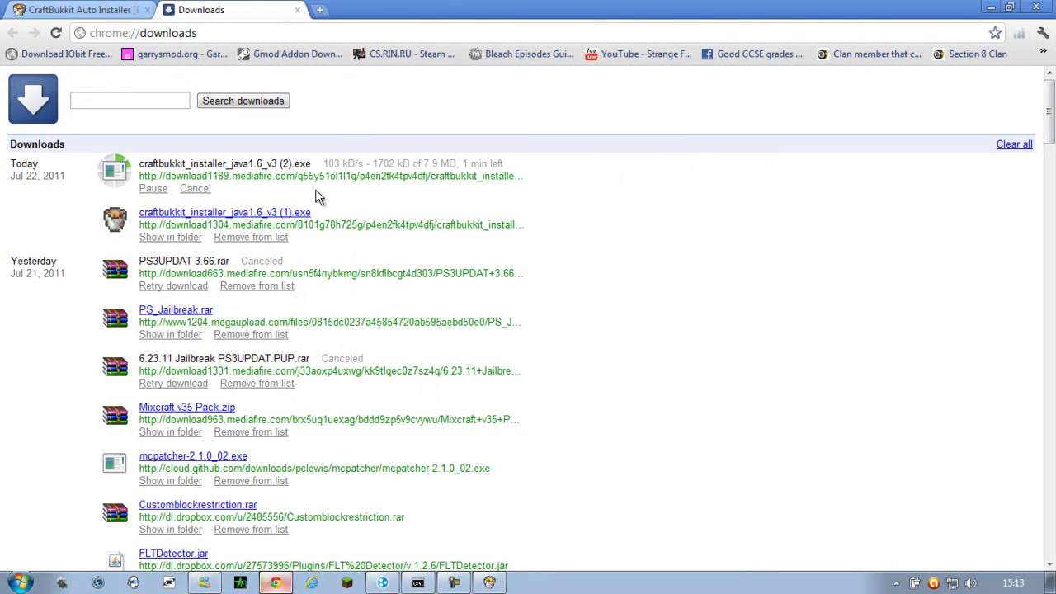
left_click(195, 188)
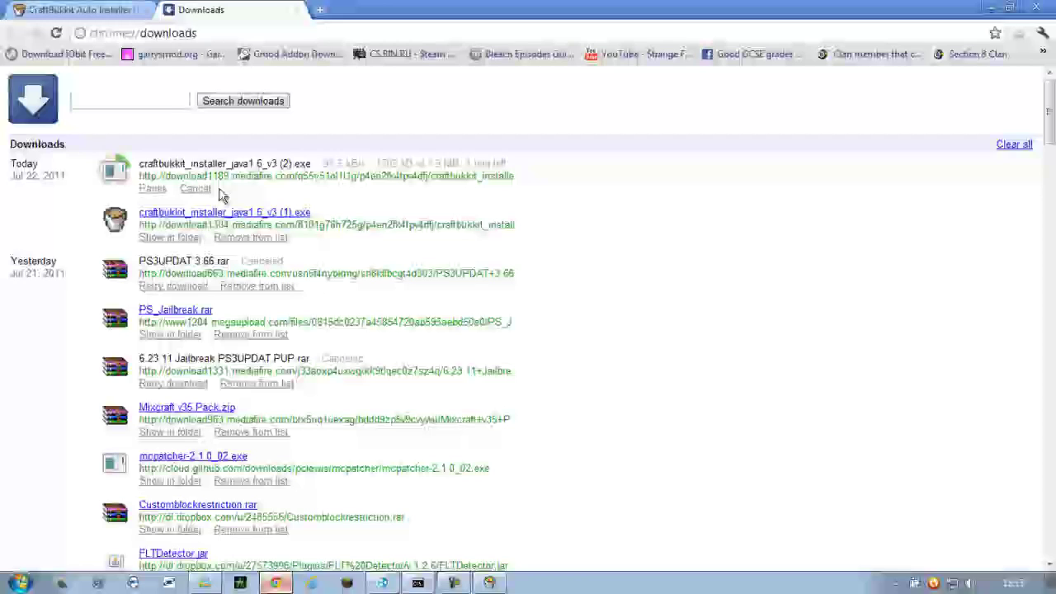
left_click(297, 10)
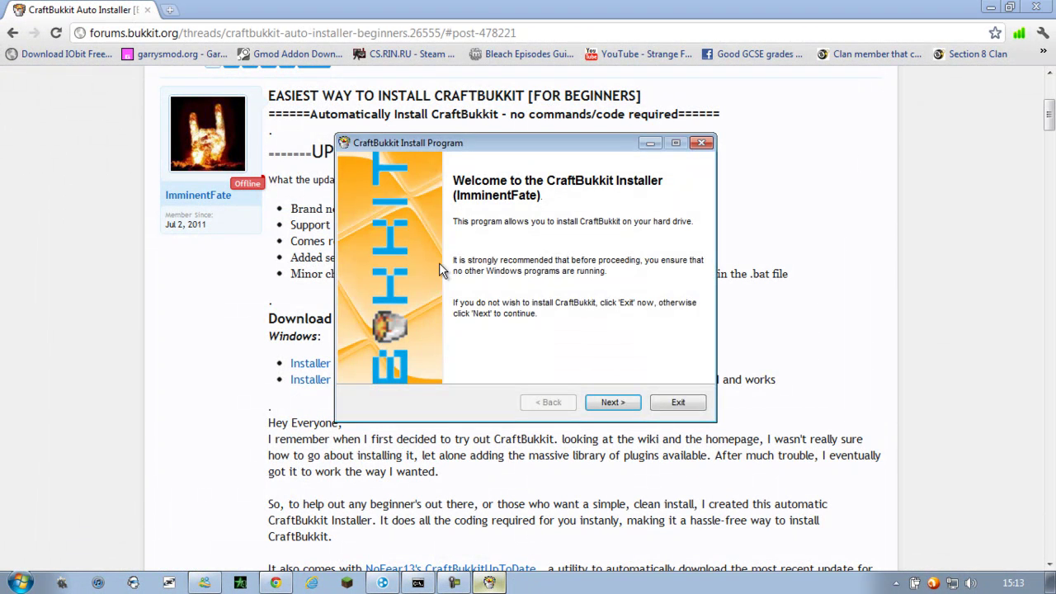
Move the installer window and advance past the welcome and information pages, accepting the license.
left_click_drag(432, 142, 416, 134)
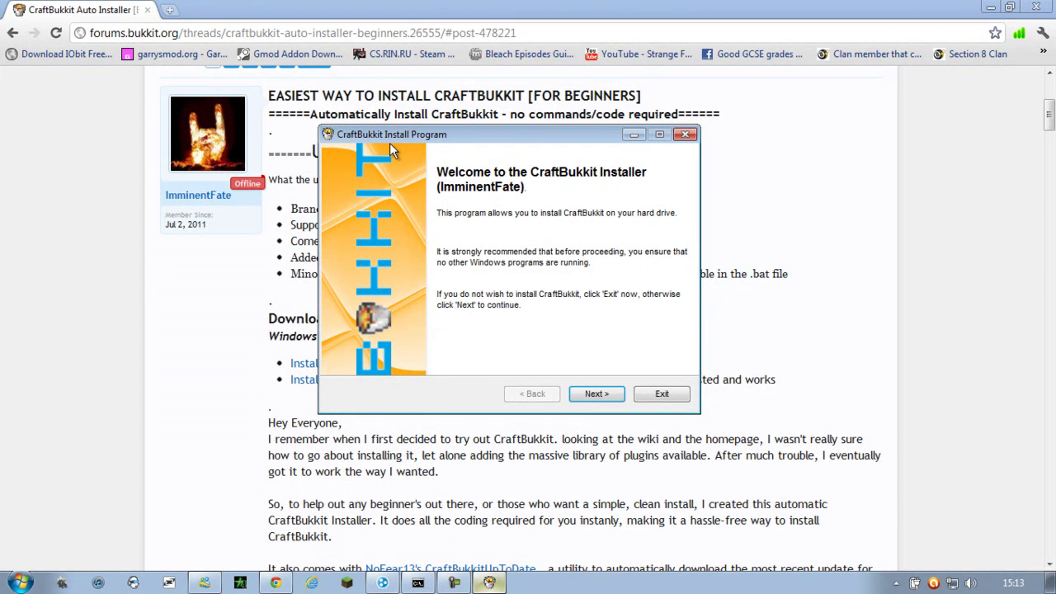
left_click_drag(462, 134, 532, 125)
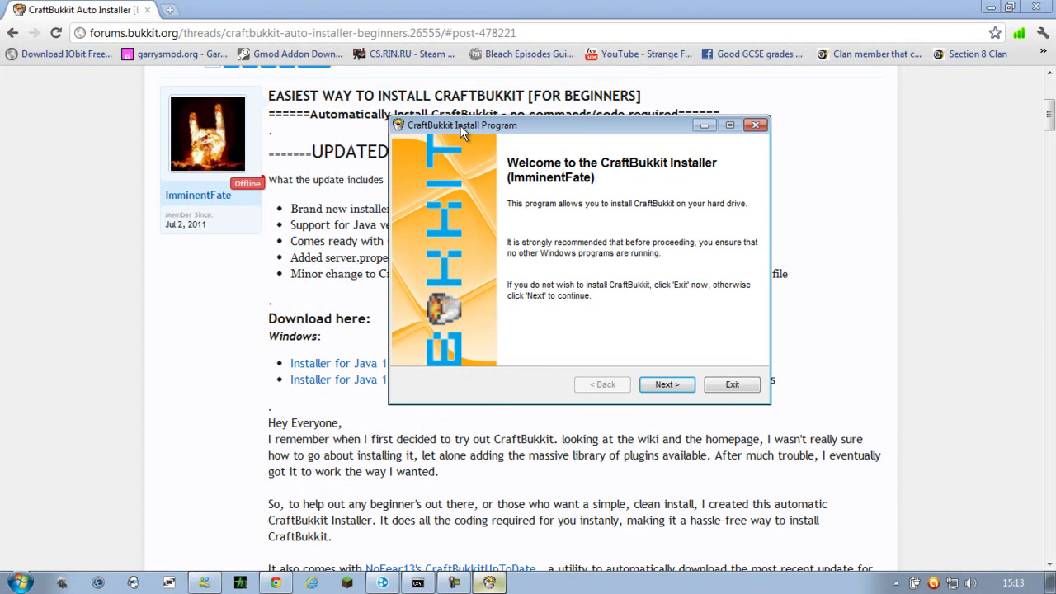
left_click(661, 386)
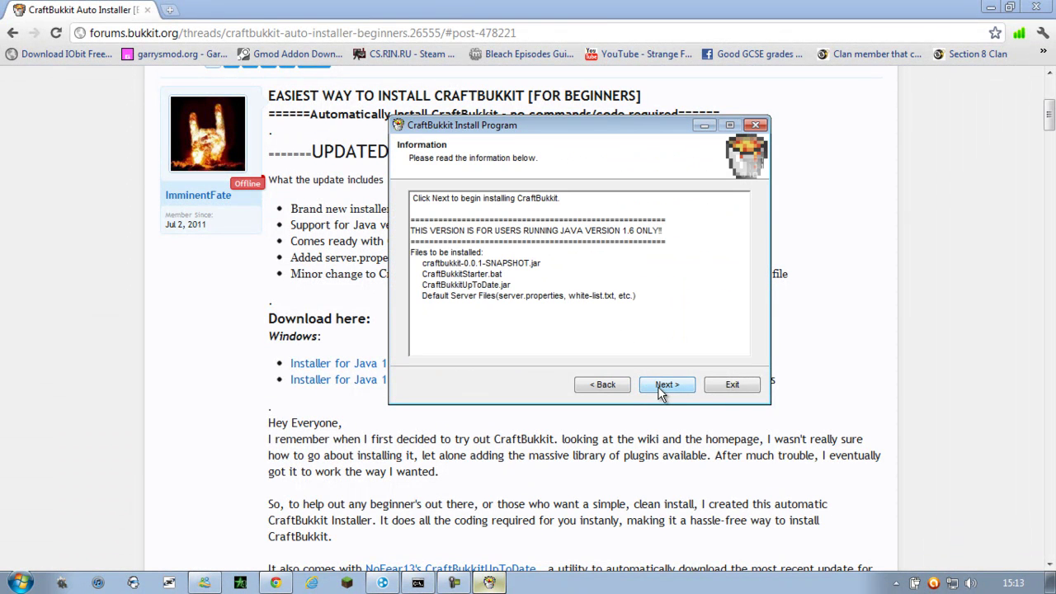
left_click(661, 390)
left_click(501, 338)
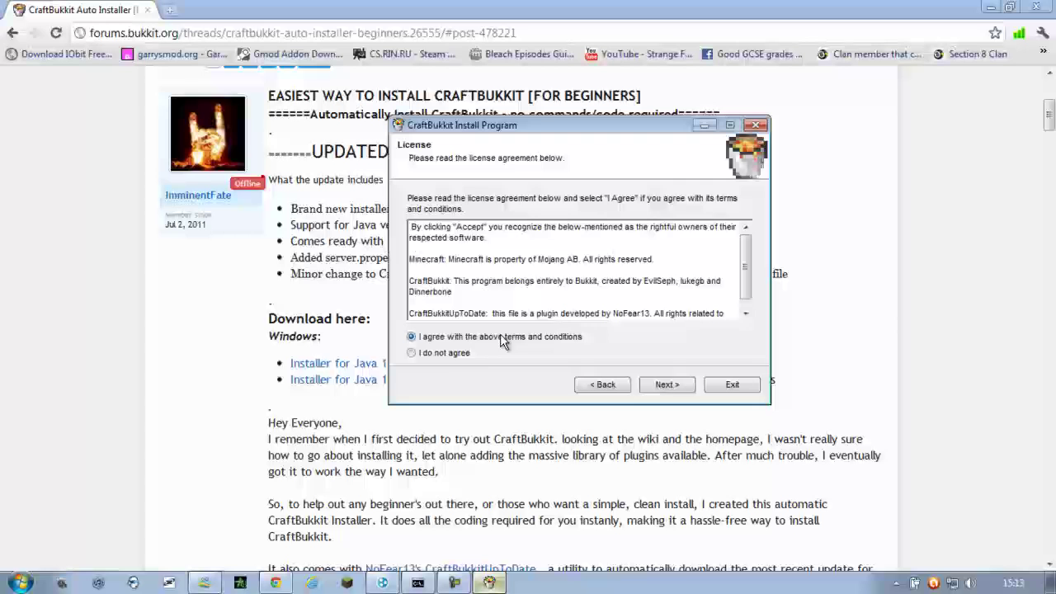
left_click(666, 384)
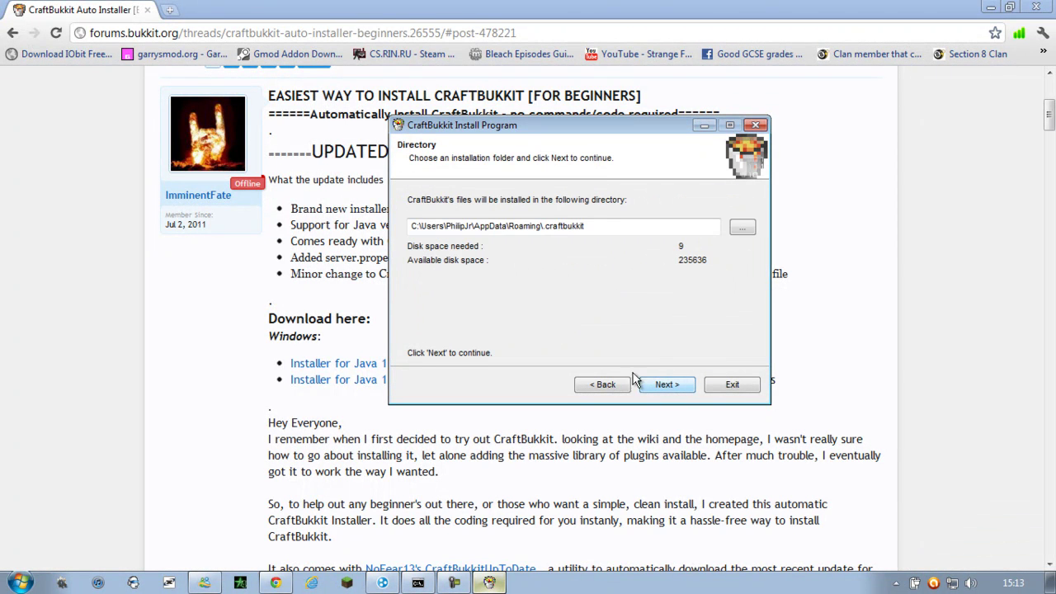
Keep the default .craftbukkit install path, reach the confirmation, then exit without installing.
left_click_drag(591, 234, 353, 228)
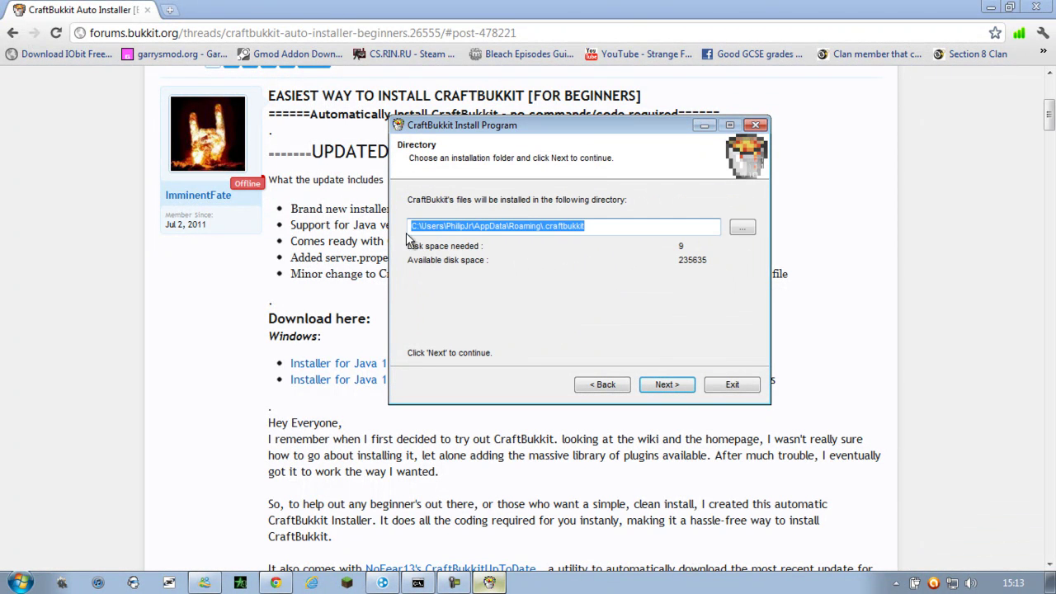
left_click(615, 223)
left_click(665, 386)
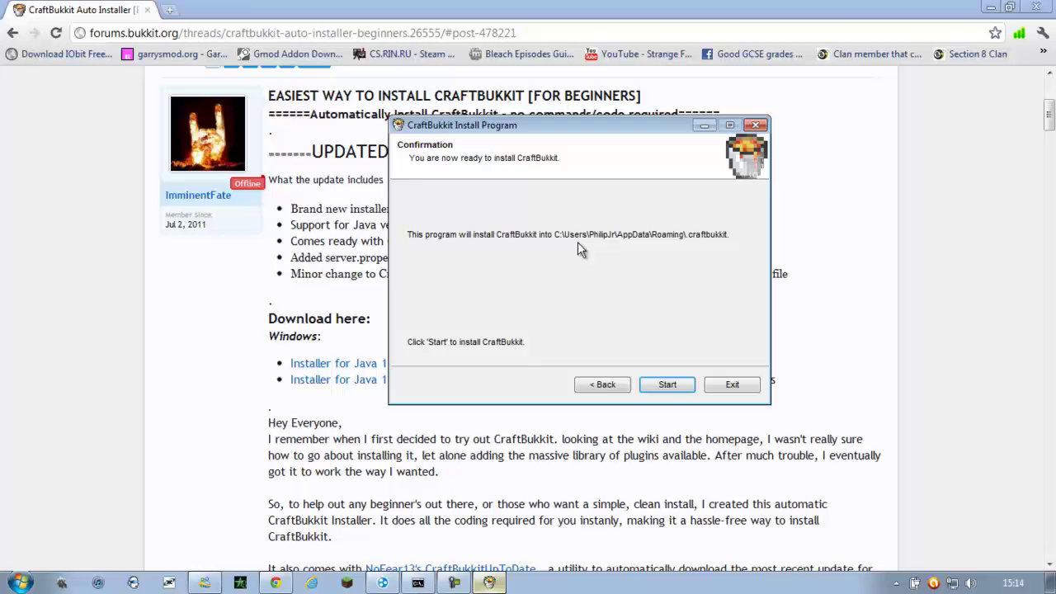
left_click(728, 386)
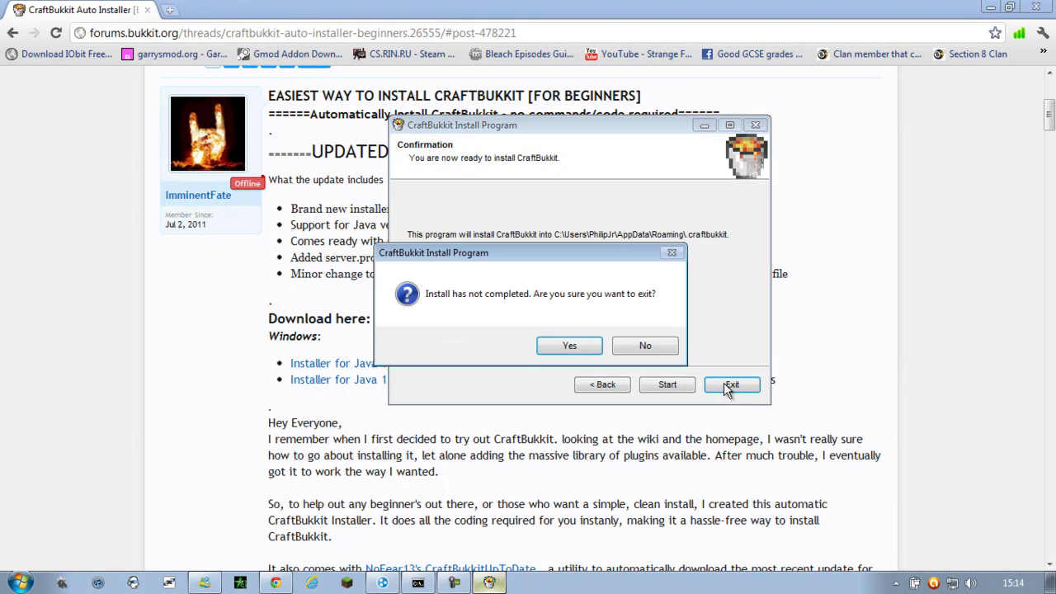
left_click(578, 345)
left_click(636, 342)
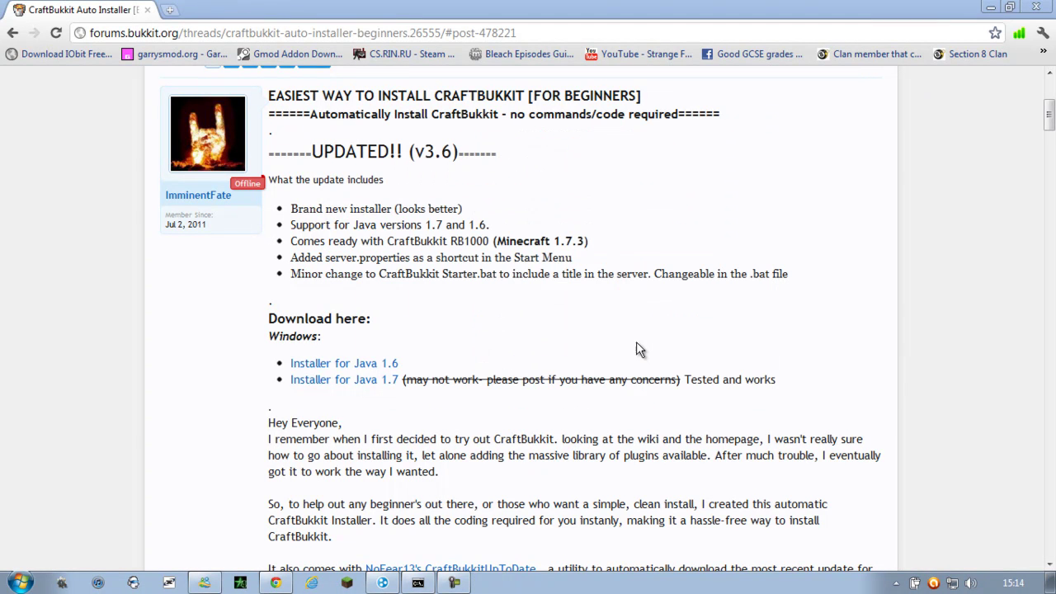
Show the desktop and rearrange the Launch CraftBukkit and Notepad++ shortcuts.
left_click(1051, 583)
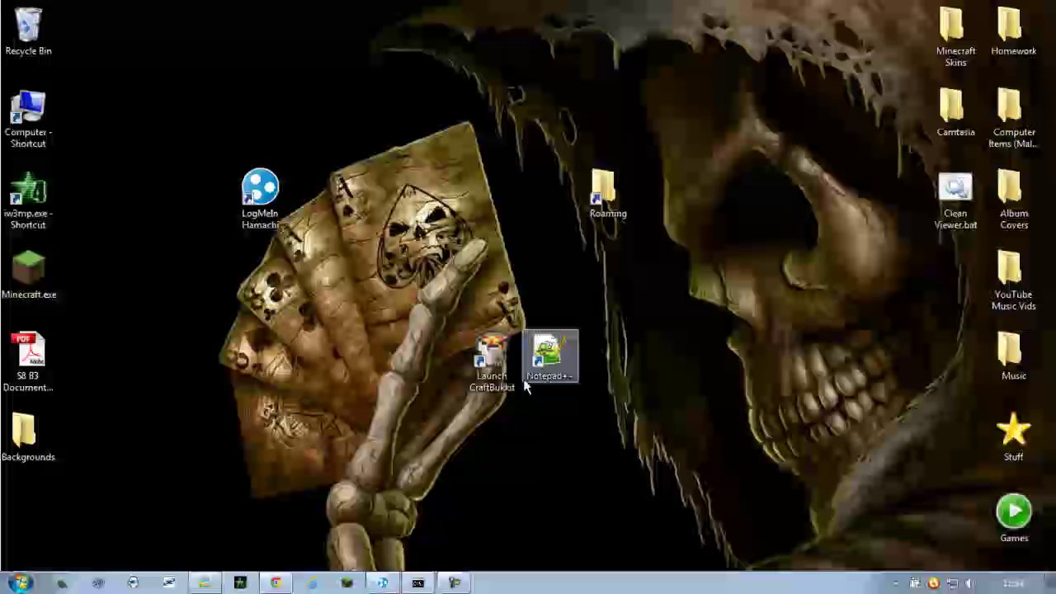
left_click_drag(487, 353, 429, 194)
left_click_drag(438, 251, 445, 164)
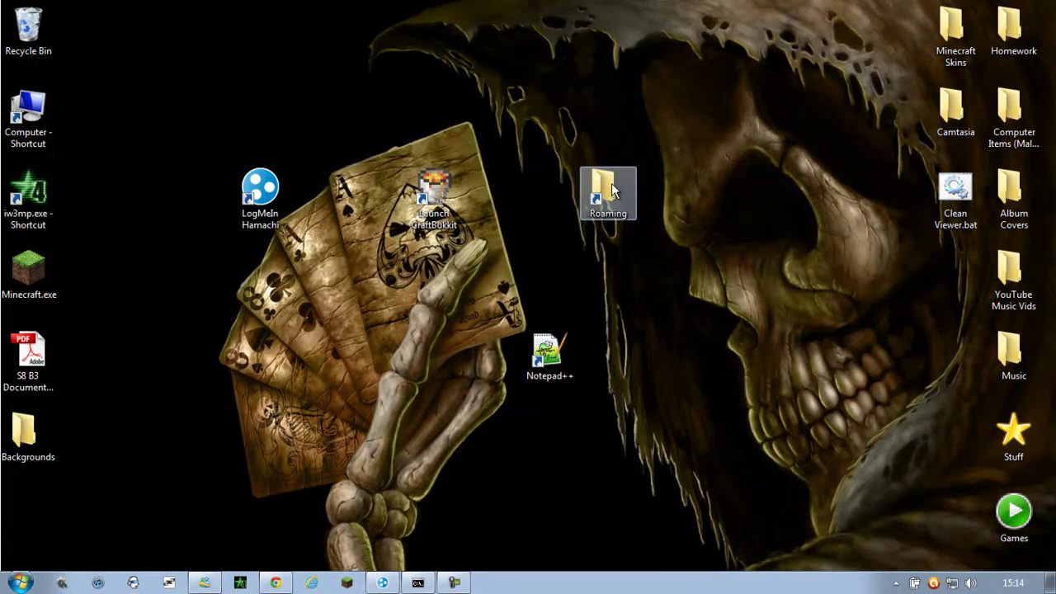
left_click_drag(546, 359, 662, 361)
Open Roaming > .craftbukkit and scroll through the server files.
double_click(623, 216)
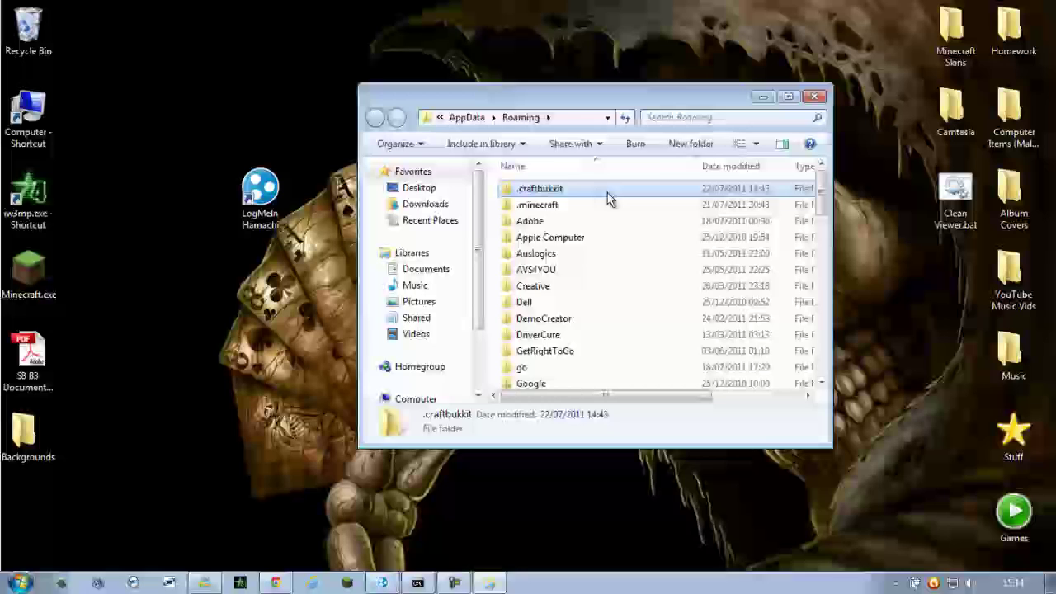
double_click(611, 195)
mouse_move(817, 205)
left_mouse_down()
mouse_move(829, 289)
mouse_move(825, 201)
left_mouse_up()
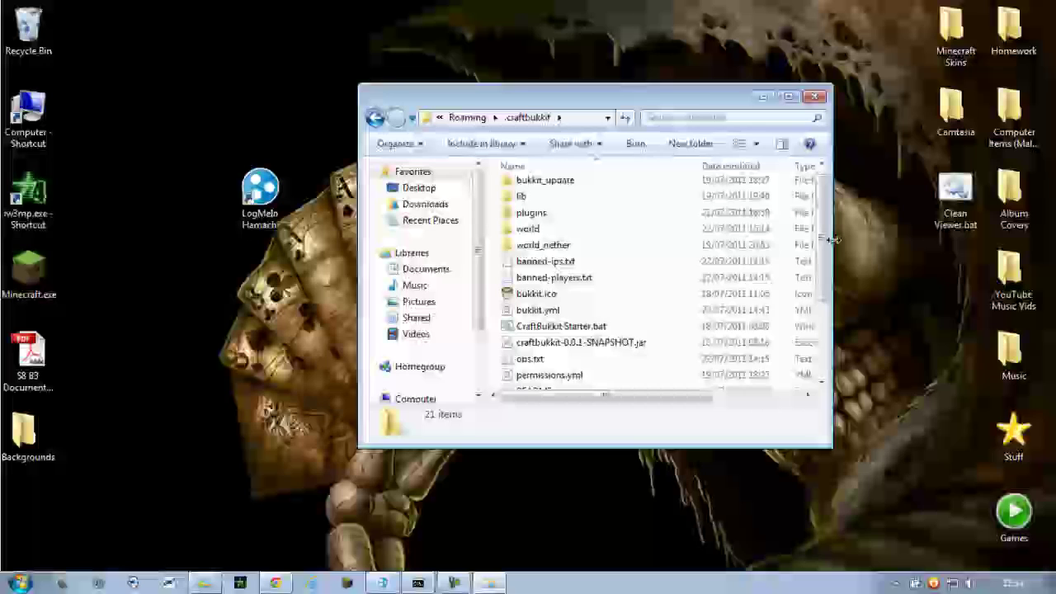
left_click_drag(829, 264, 831, 306)
scroll(599, 302, "down", 1)
Open server.properties, confirm online-mode=false, and close Notepad without changes.
double_click(587, 336)
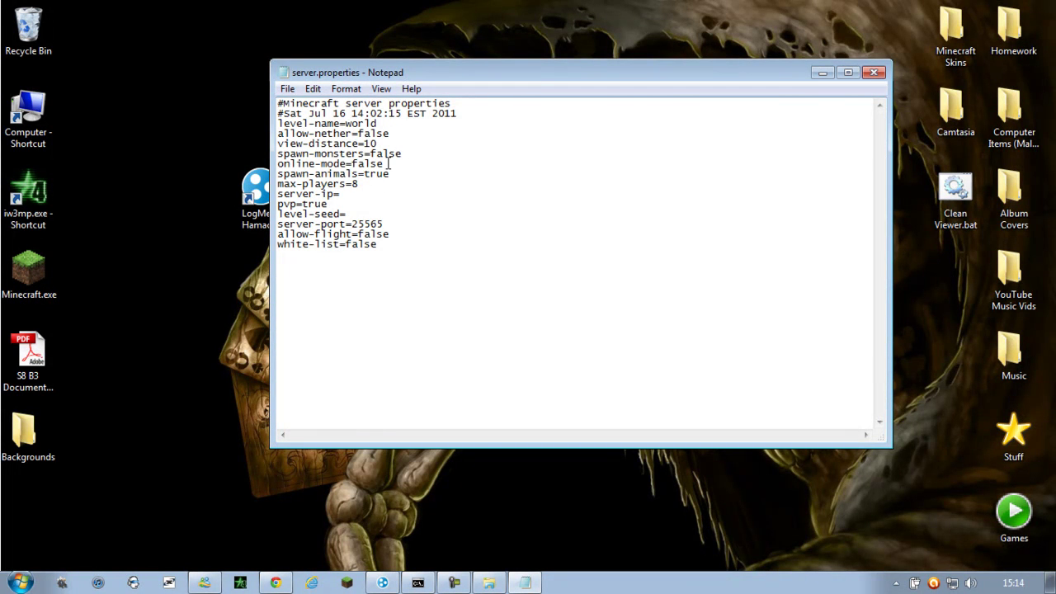
left_click_drag(388, 164, 360, 164)
left_click(574, 300)
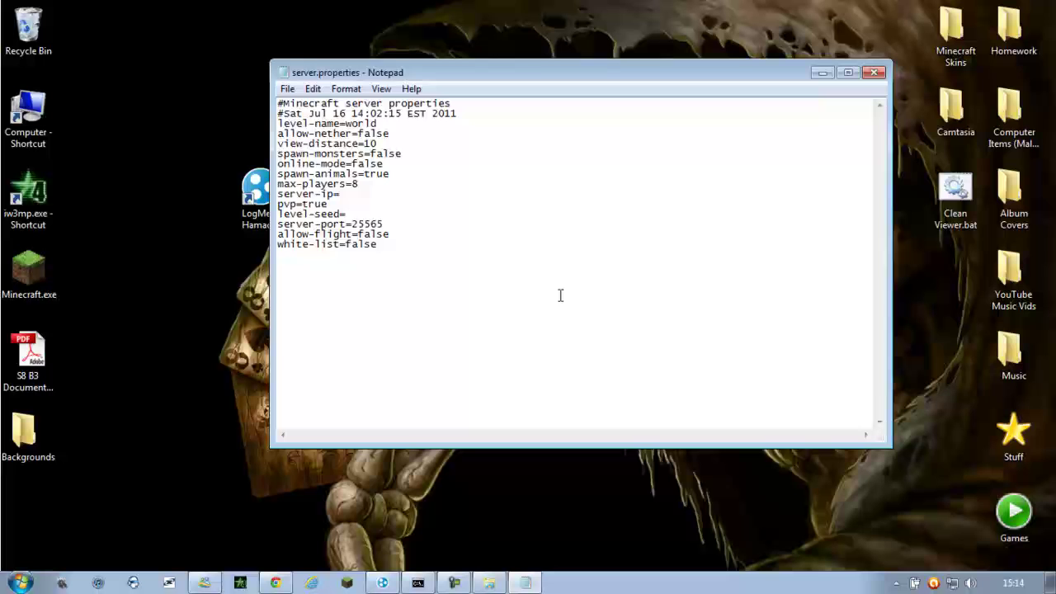
left_click_drag(457, 267, 307, 102)
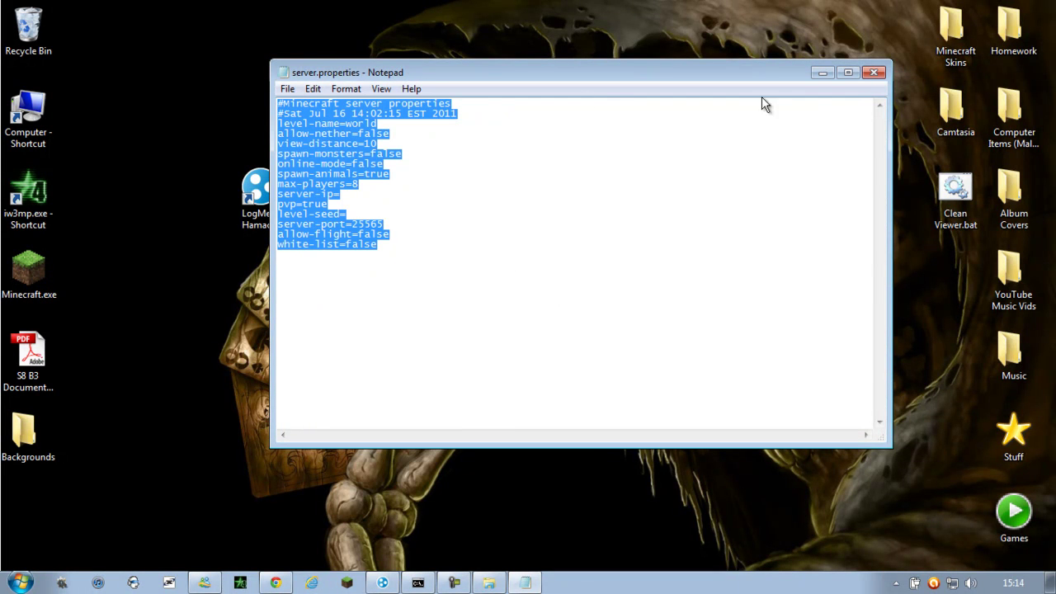
left_click(873, 74)
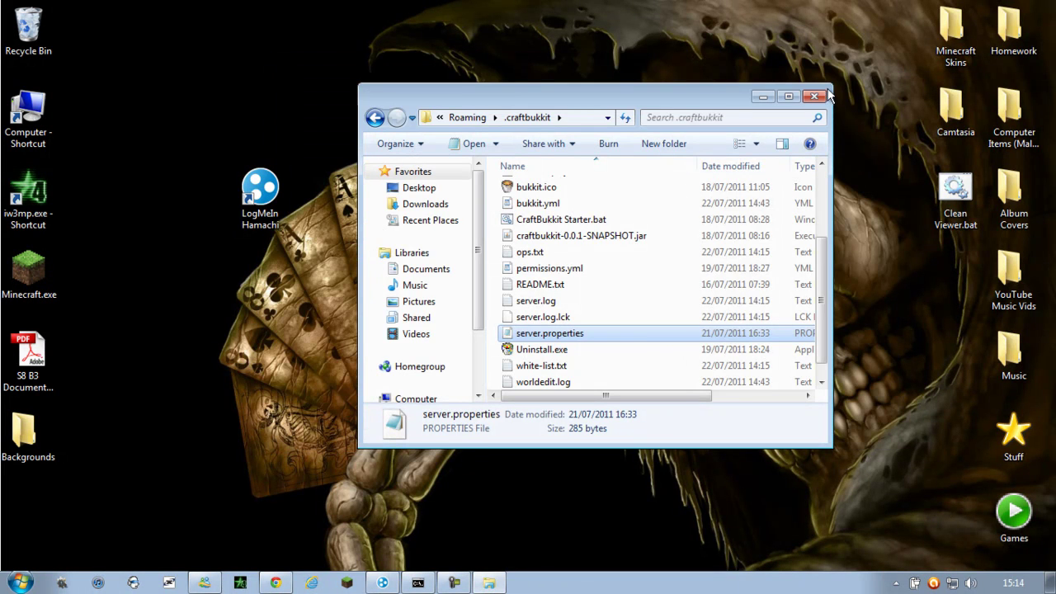
Close the .craftbukkit folder and launch LogMeIn Hamachi, dismissing its chat window.
left_click(817, 96)
double_click(288, 212)
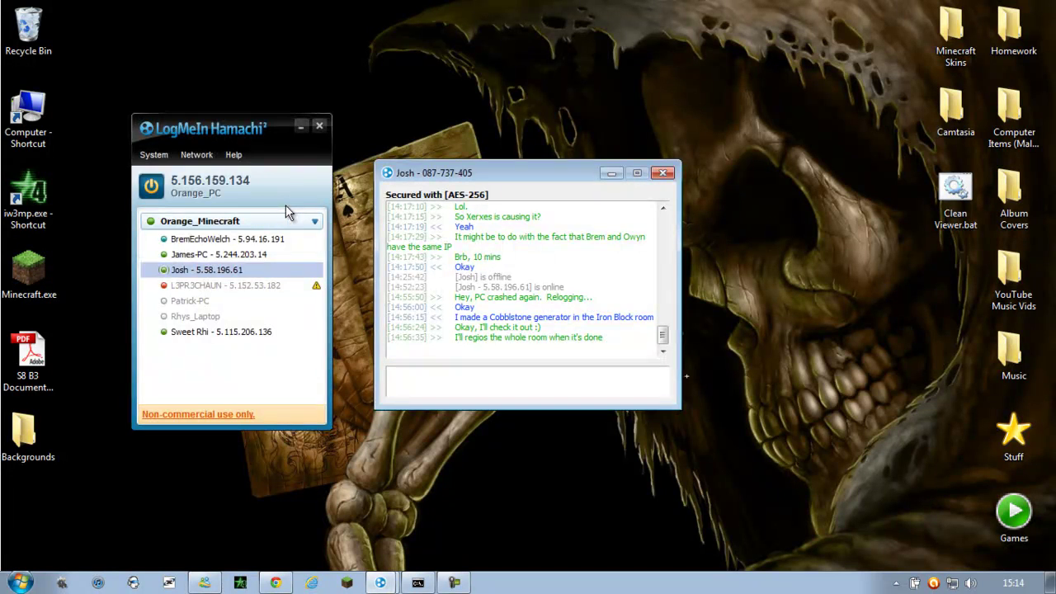
left_click(662, 173)
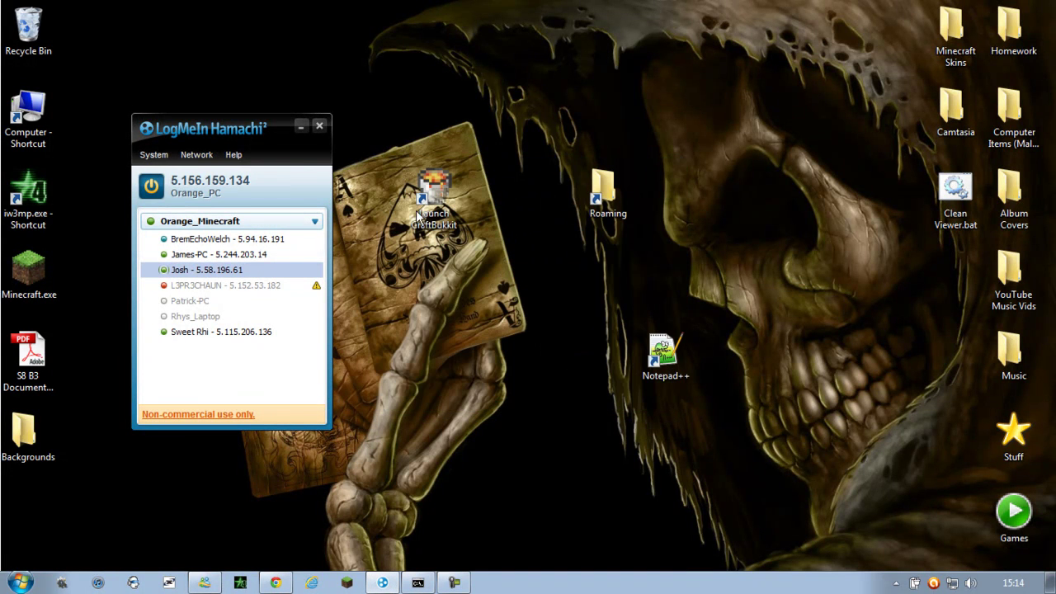
Preview Network > Create a new network, cancel it, and close the Hamachi window.
left_click(198, 156)
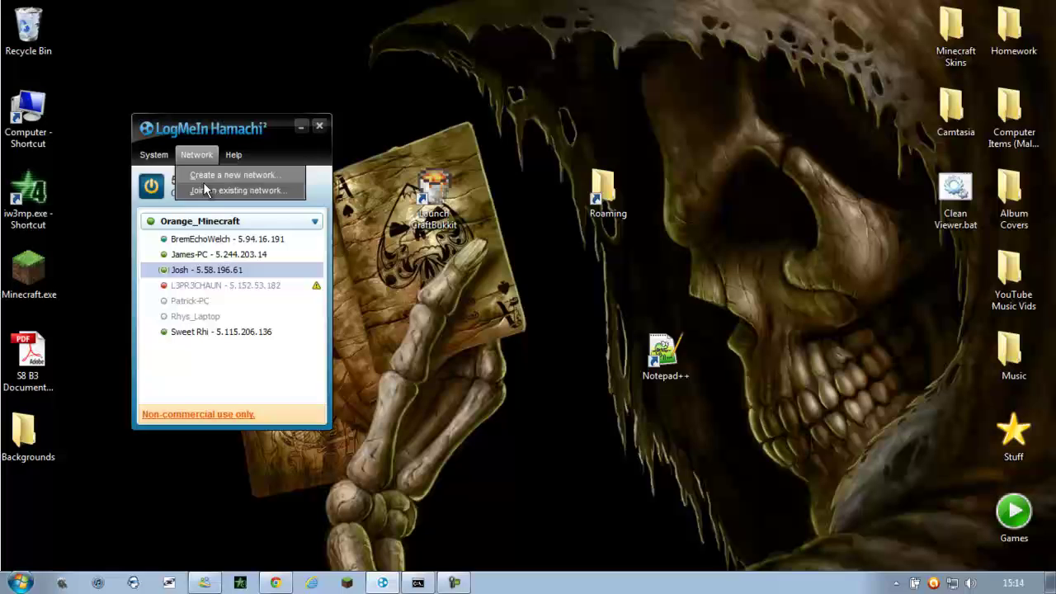
left_click(207, 175)
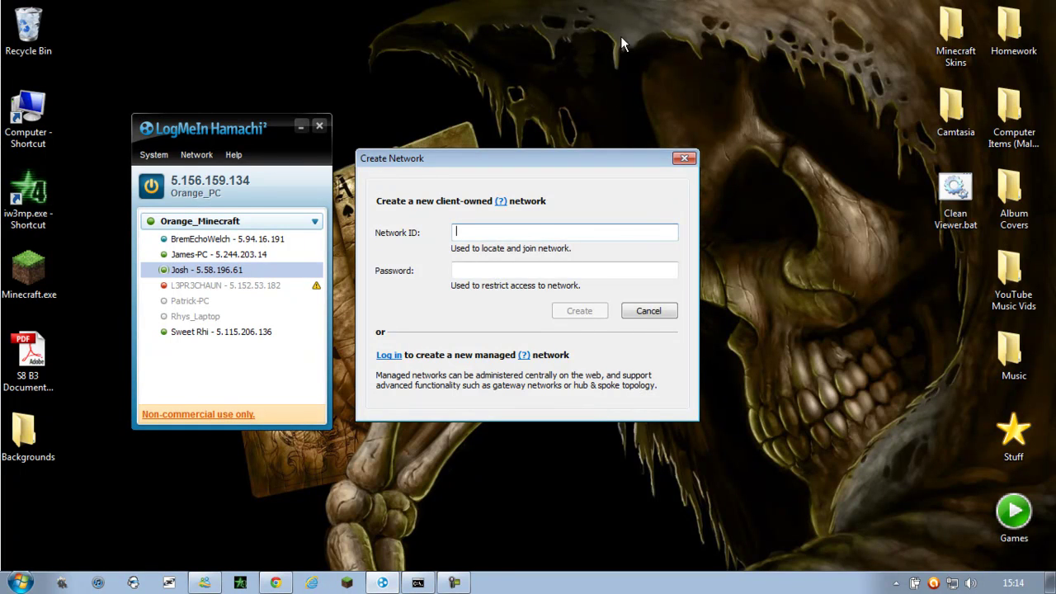
left_click(647, 312)
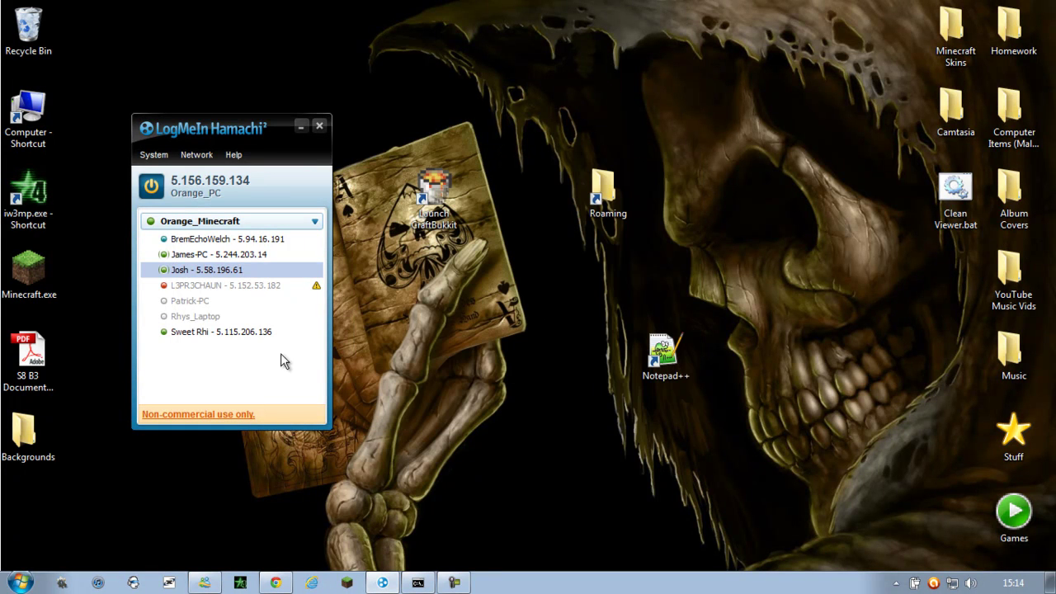
left_click(319, 128)
Reposition a desktop shortcut, review the CraftBukkit console log, then minimize the console.
left_click_drag(389, 135, 484, 265)
left_click(384, 583)
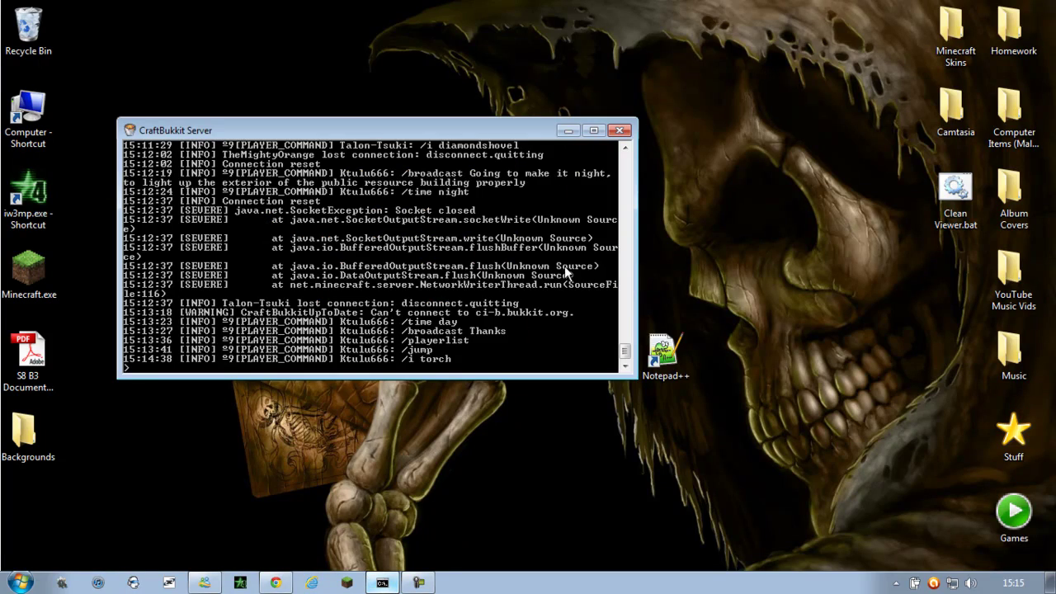
left_click_drag(625, 355, 724, 198)
left_click(569, 131)
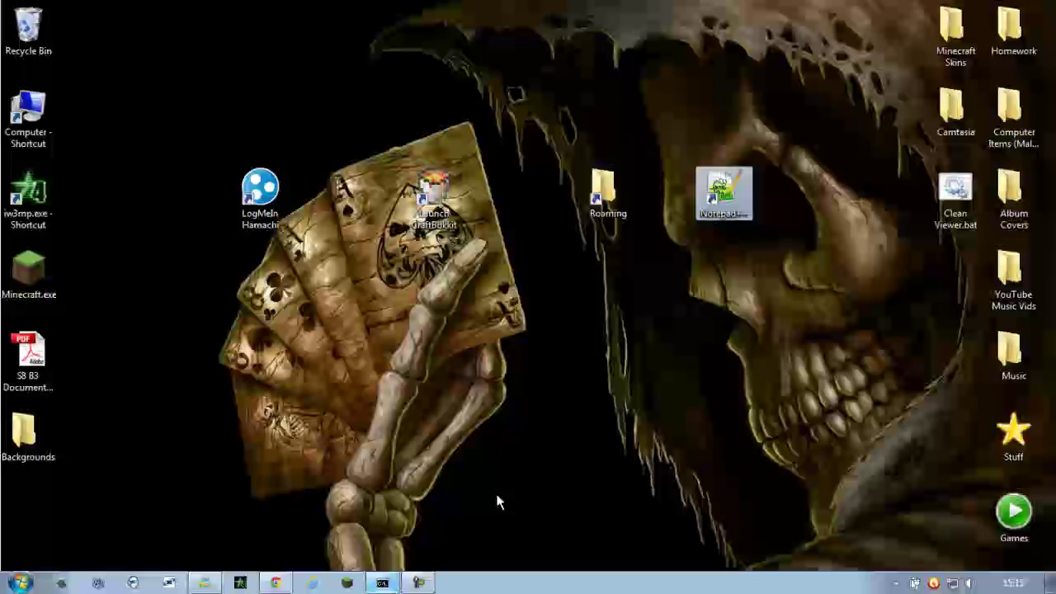
Launch Minecraft, log in with the saved account, and maximize the game window.
left_click(345, 582)
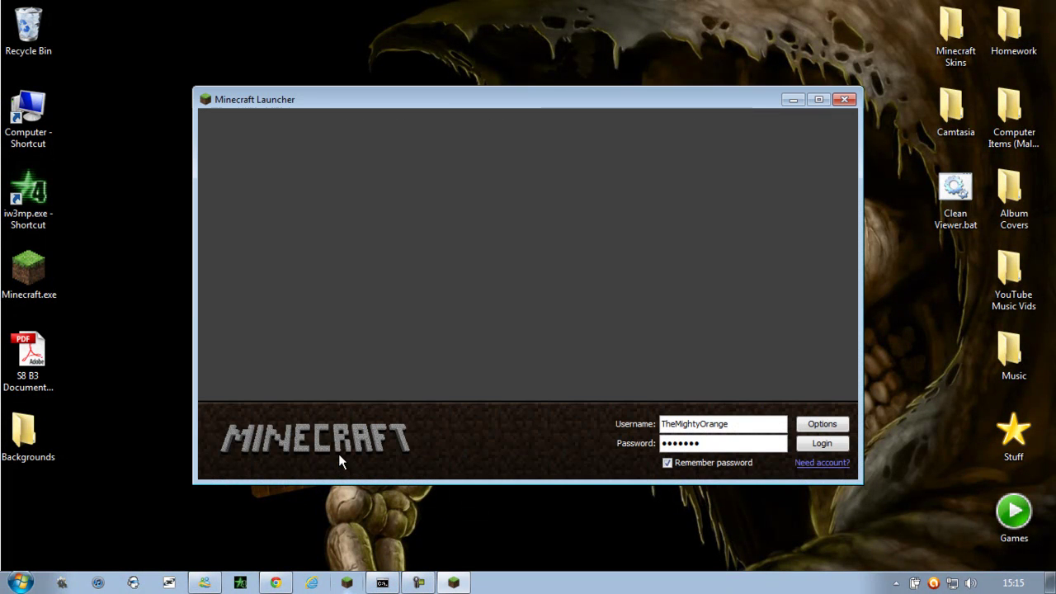
left_click(829, 445)
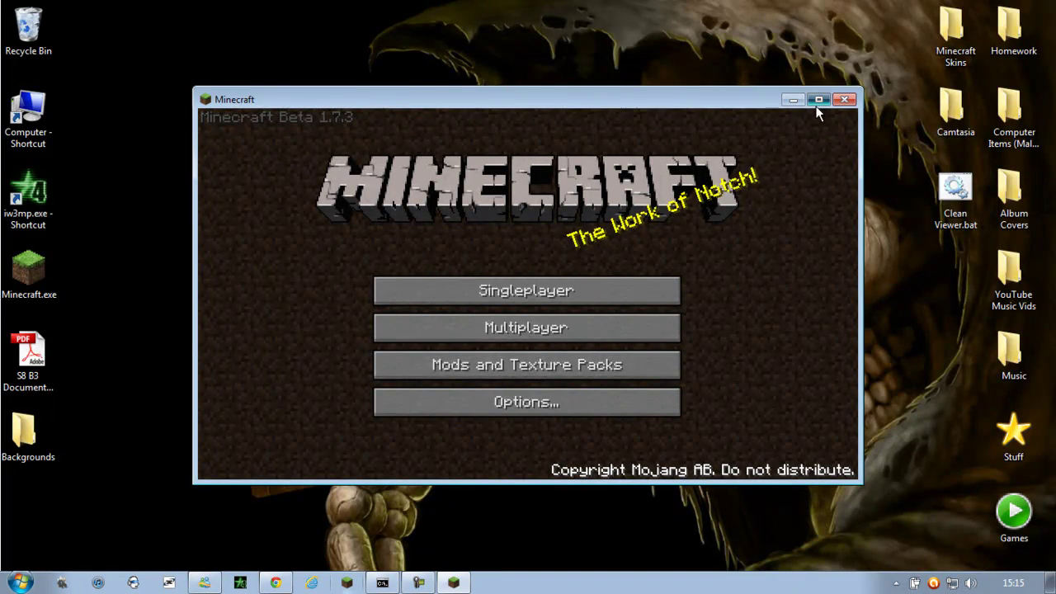
left_click(817, 100)
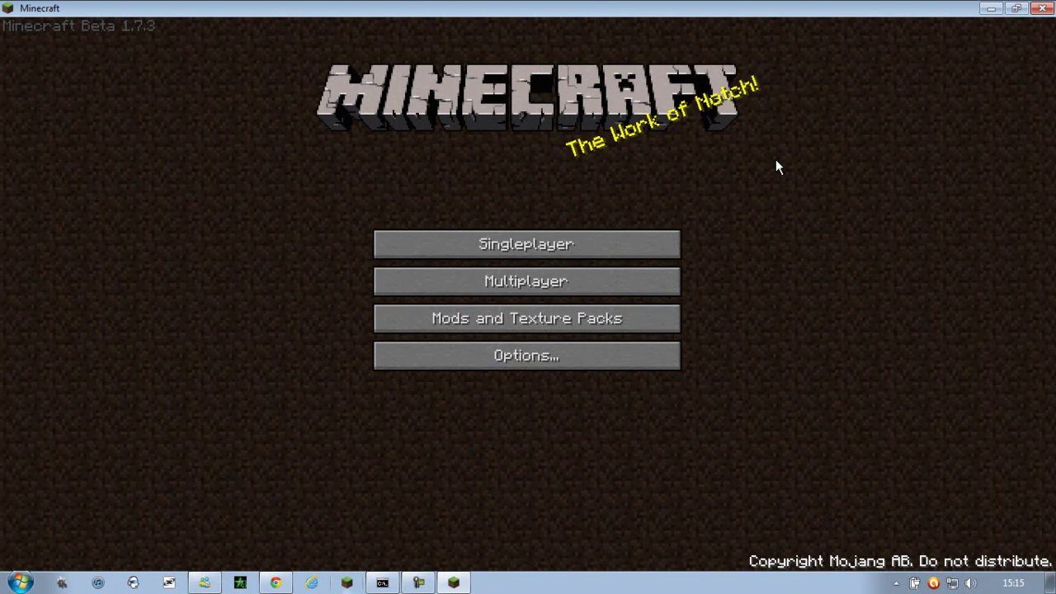
Connect in multiplayer to the server at 5.156.159.134.
left_click(578, 288)
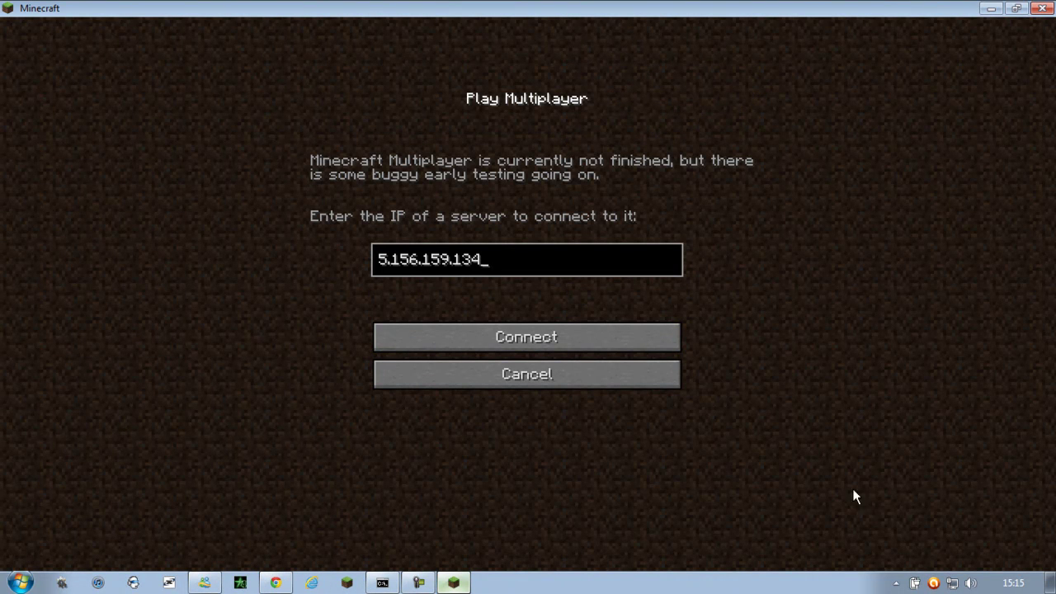
left_click(897, 582)
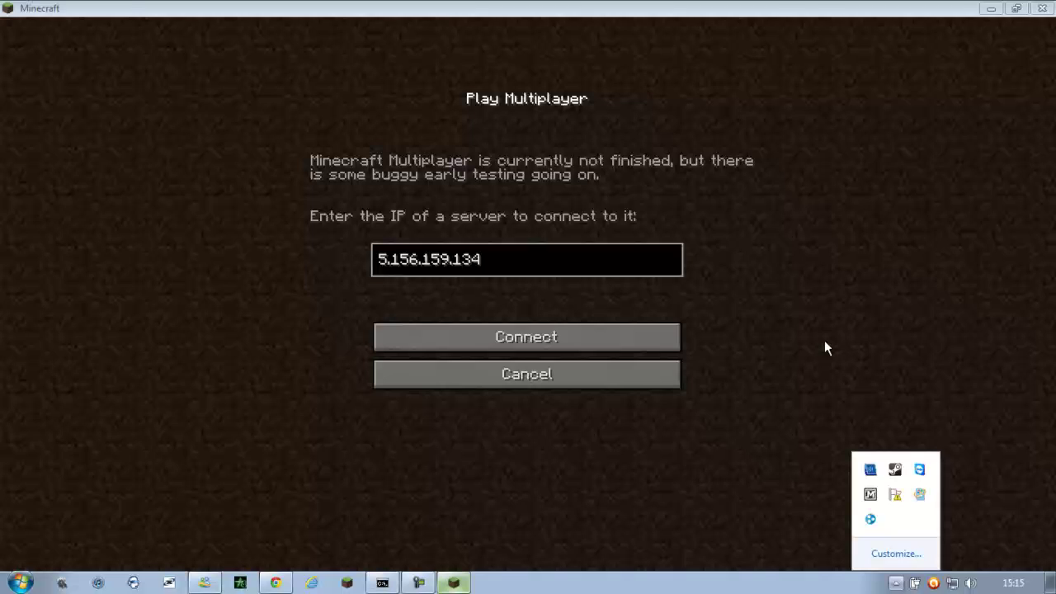
left_click(819, 369)
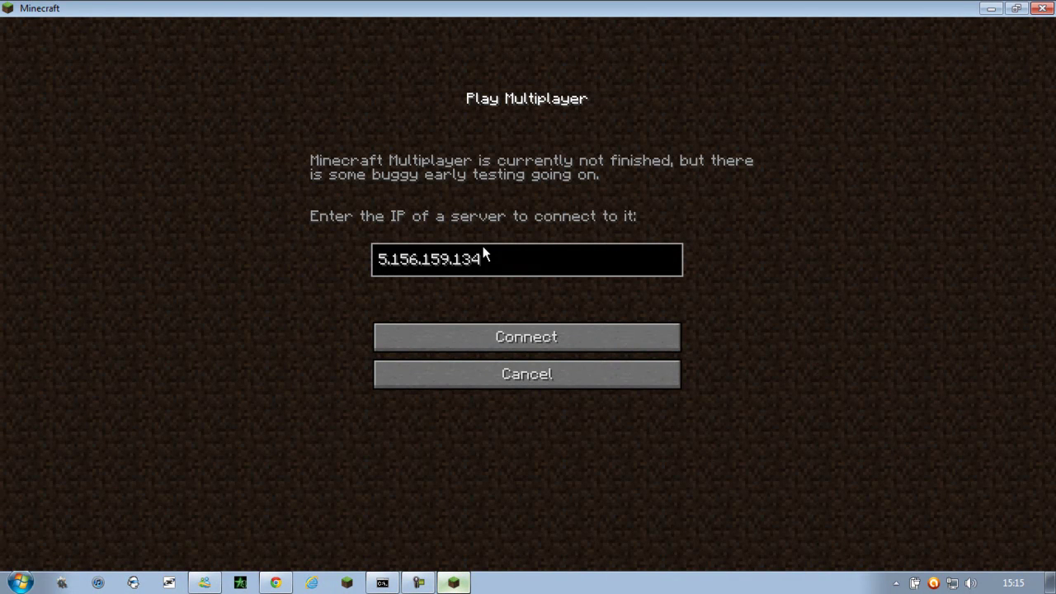
left_click(447, 330)
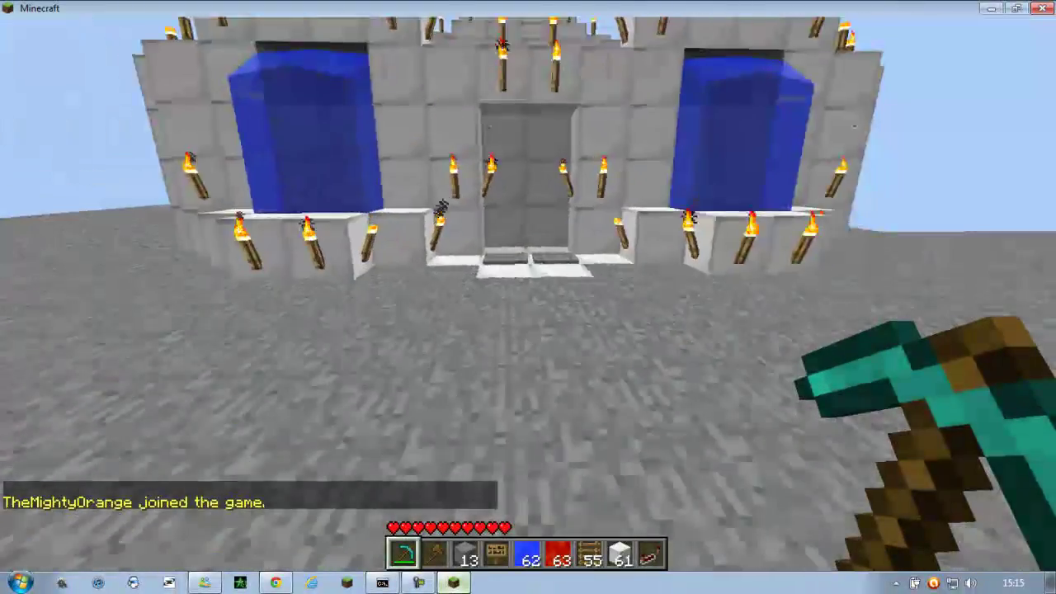
Send the chat message 'say hi to youtube' on the server.
key("t")
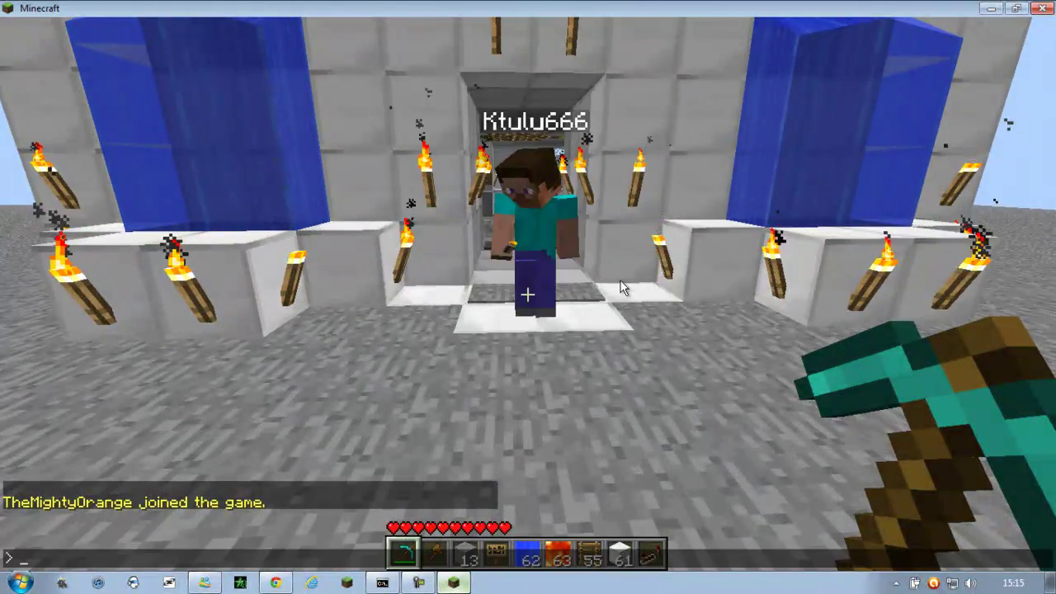
type("say")
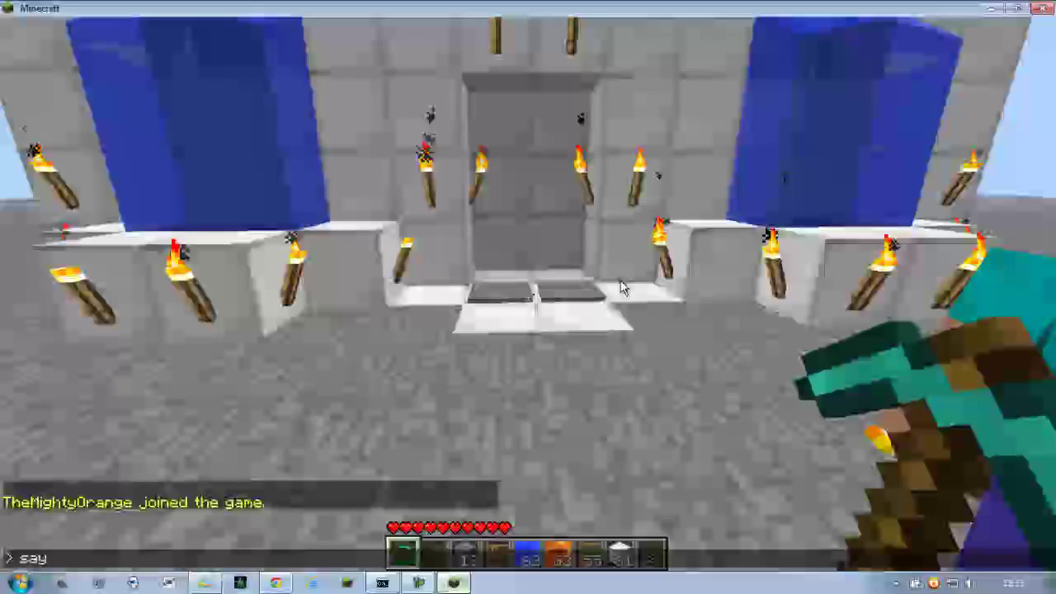
type(" hi to youtube")
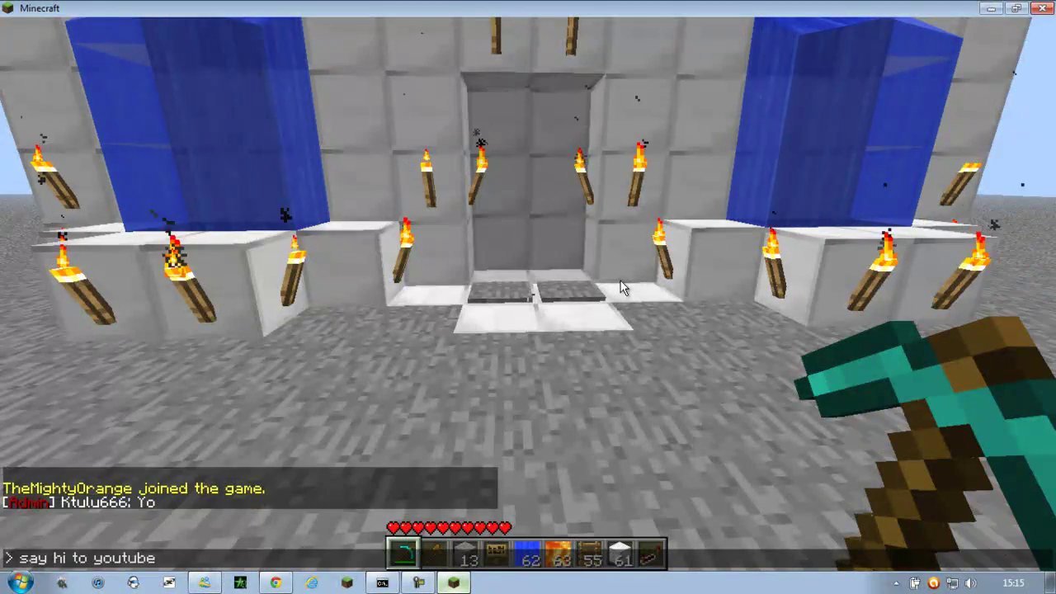
key("Return")
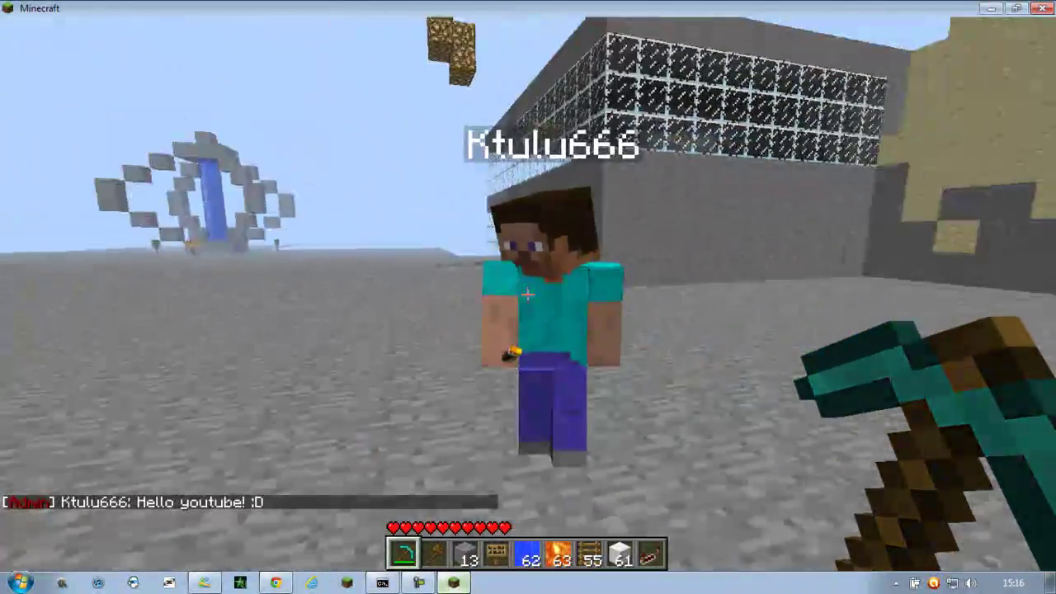
Walk toward the torch-lit portal doorway, then pause to the Game menu.
key("w")
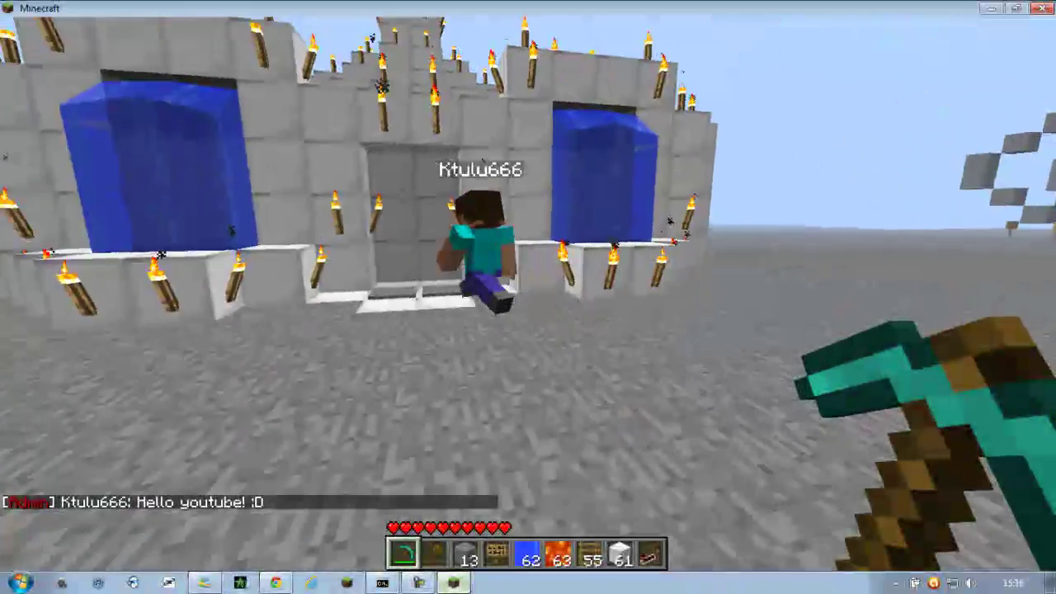
key("w")
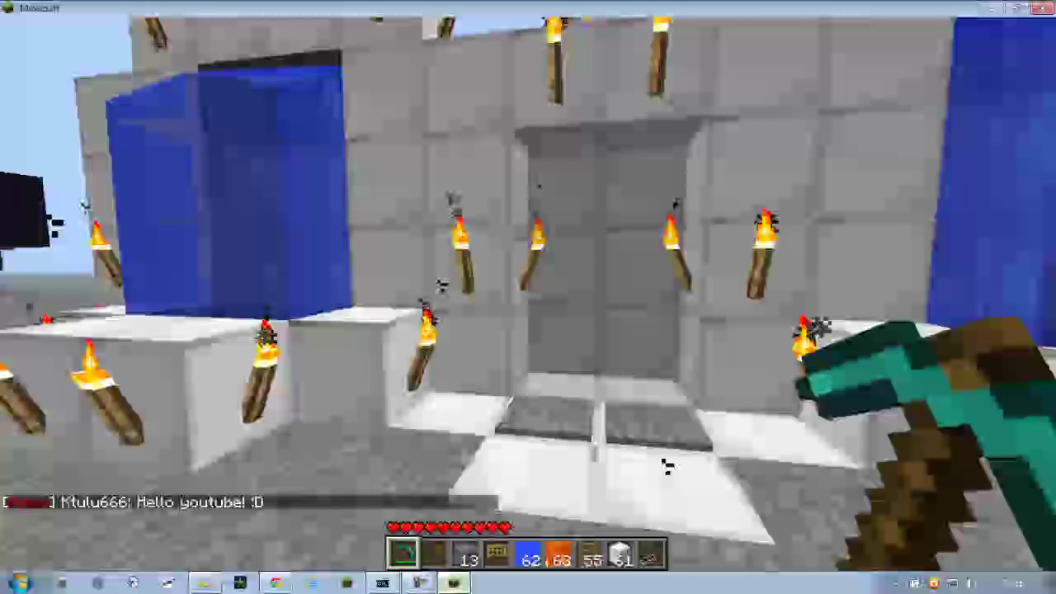
key("Escape")
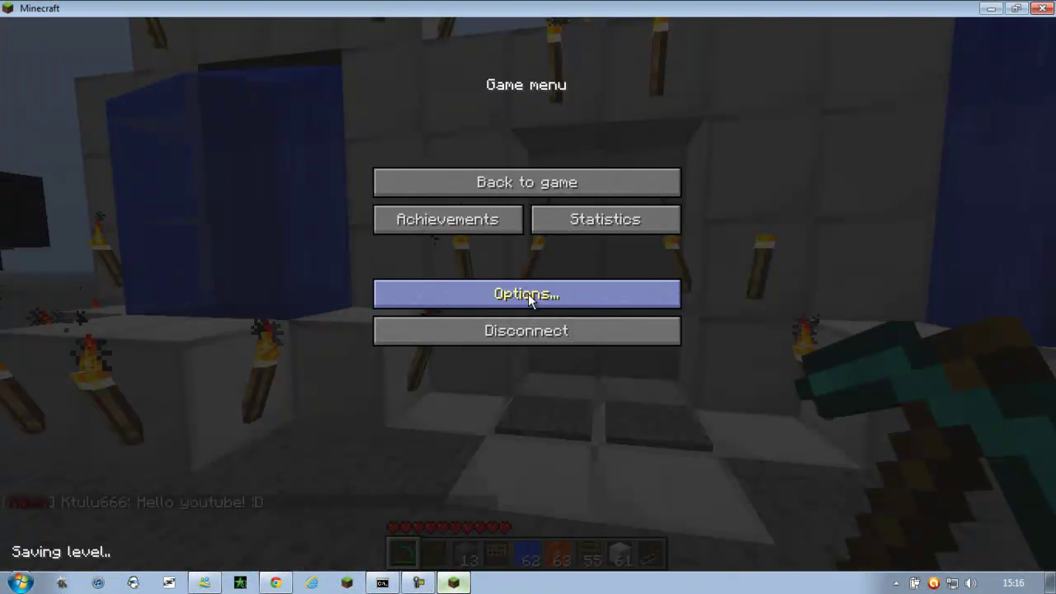